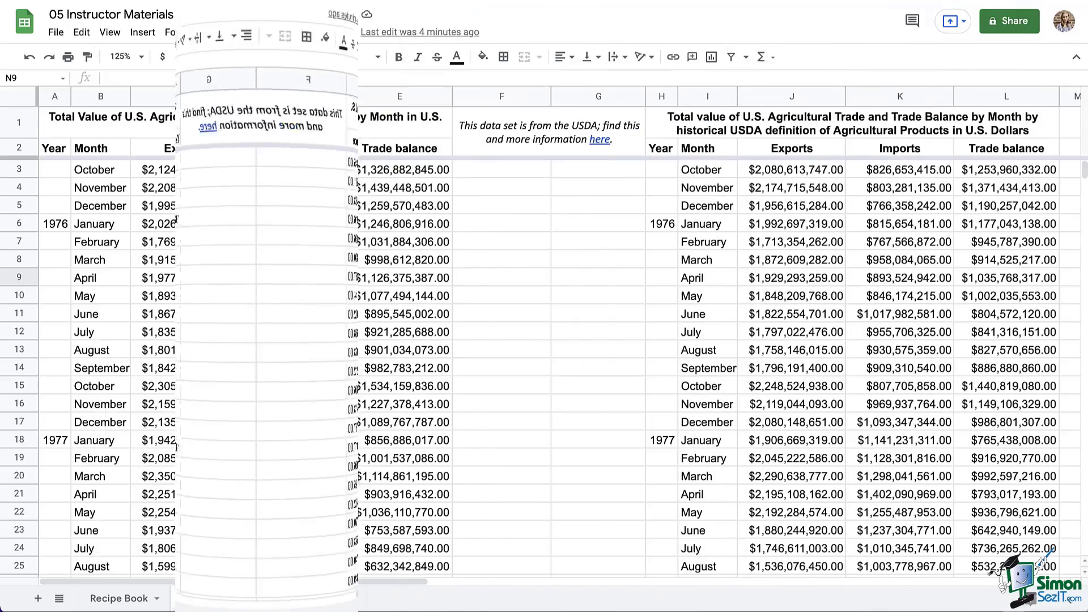
Use MAX in cell N6 to find the highest value in all of column L, and widen column N to fit it.
scroll(560, 340, "right", 7)
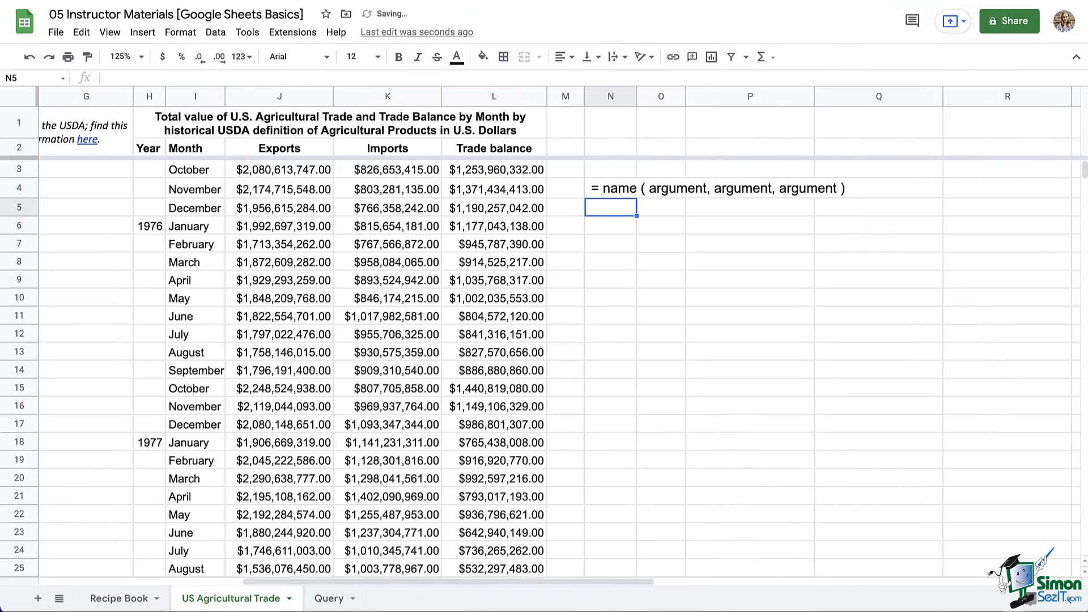
left_click(610, 226)
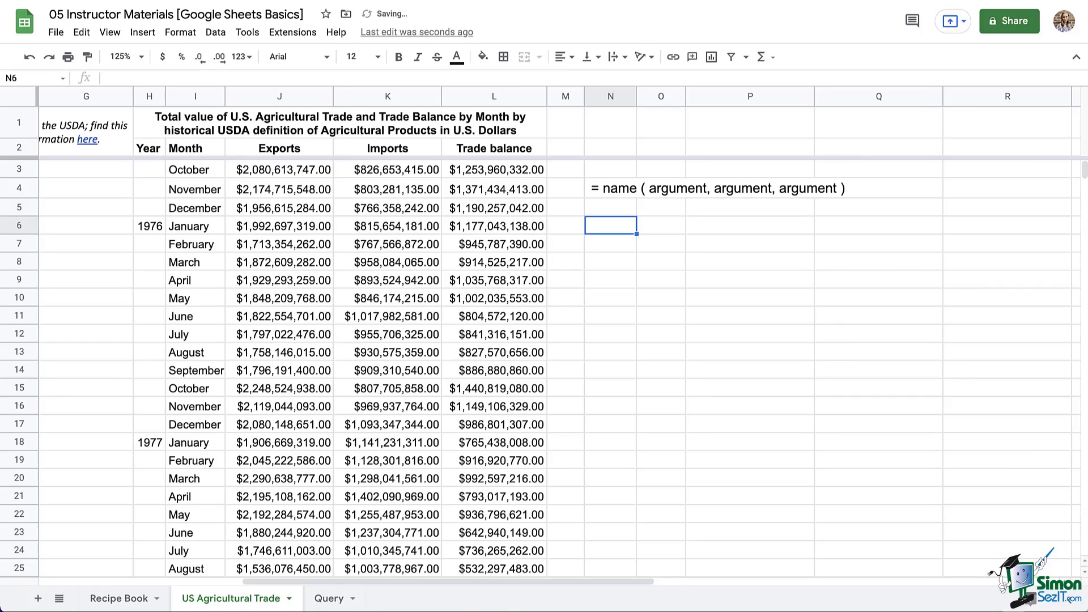
scroll(536, 368, "down", 1)
left_click(761, 56)
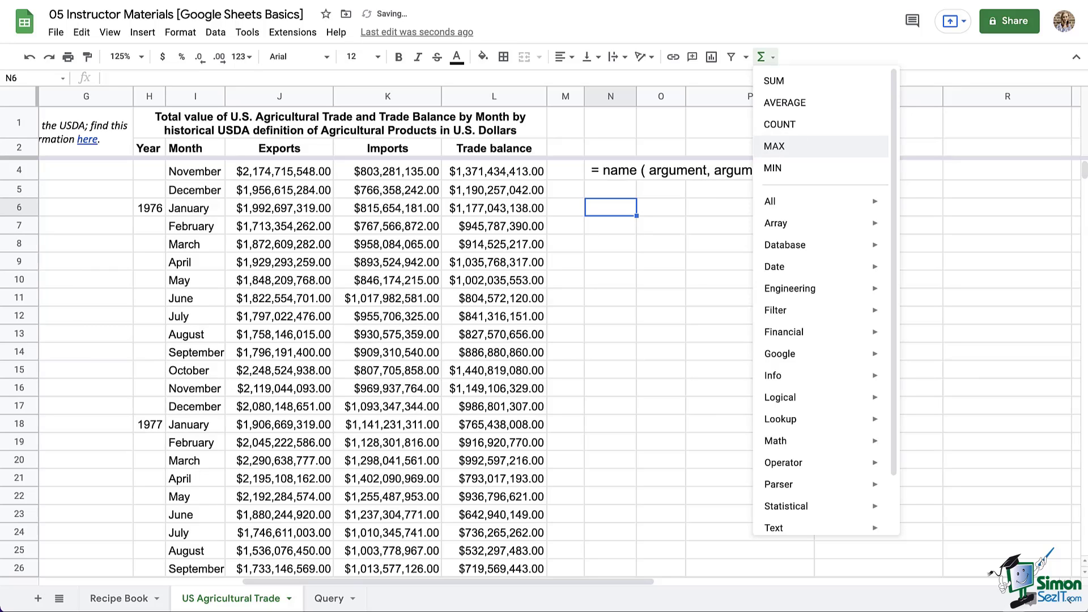
left_click(774, 146)
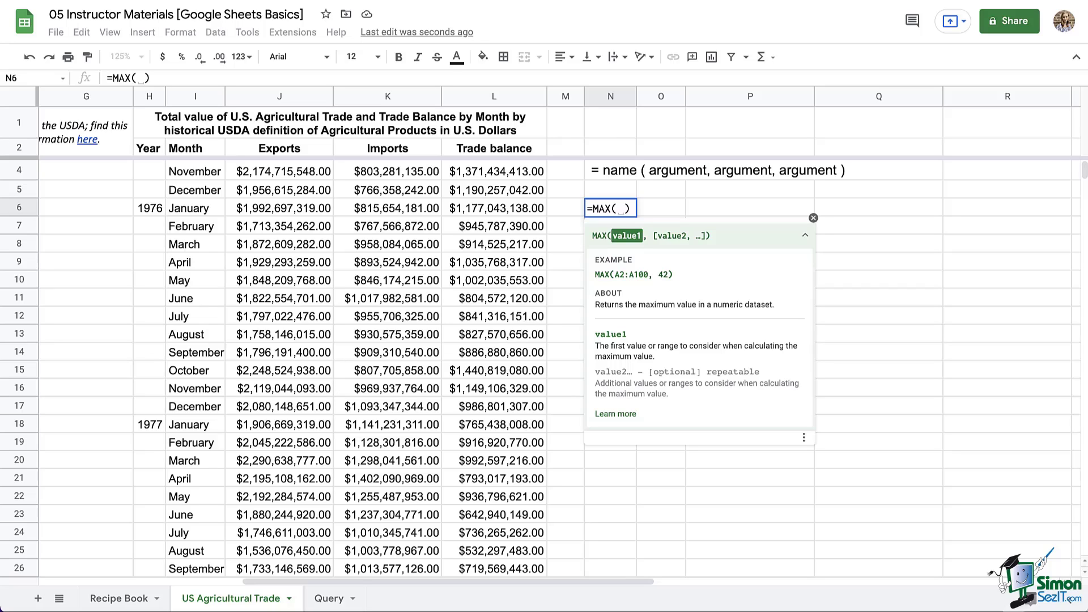
left_click_drag(497, 208, 497, 389)
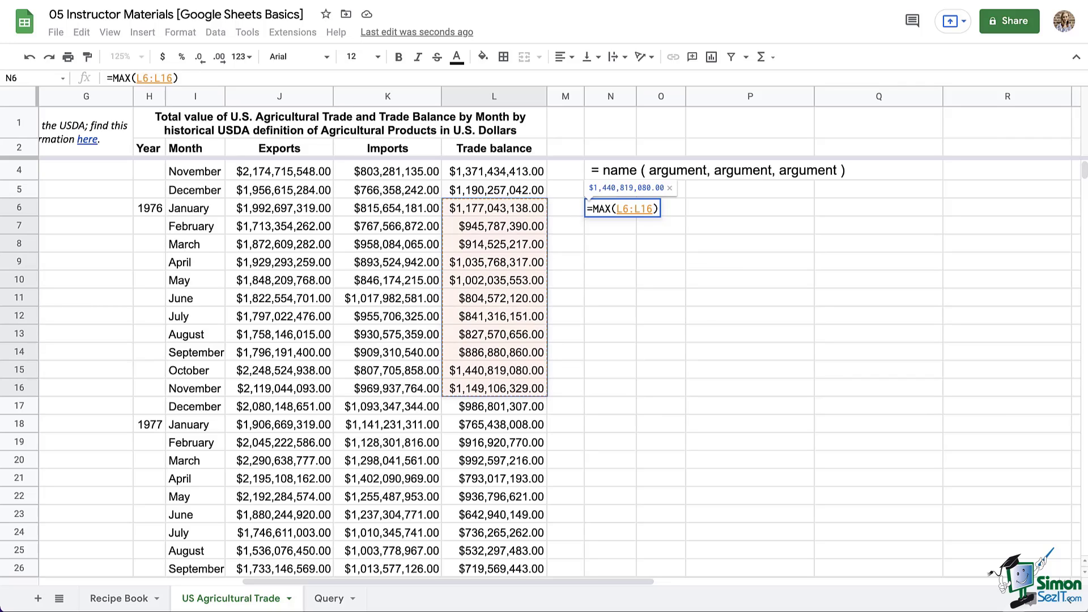
left_click(494, 96)
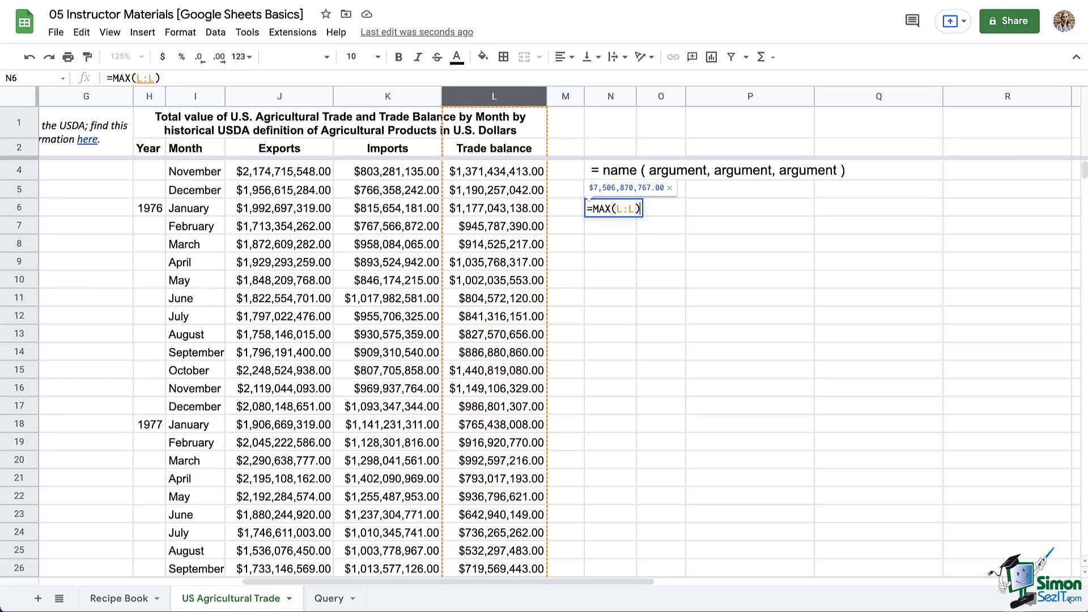
key("Return")
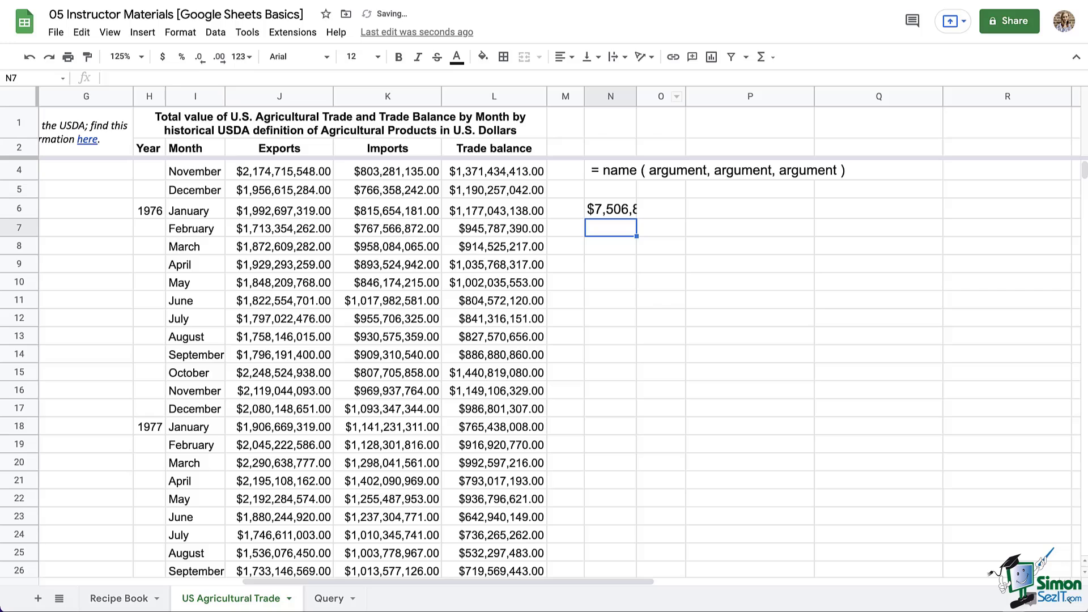
left_click_drag(637, 96, 703, 96)
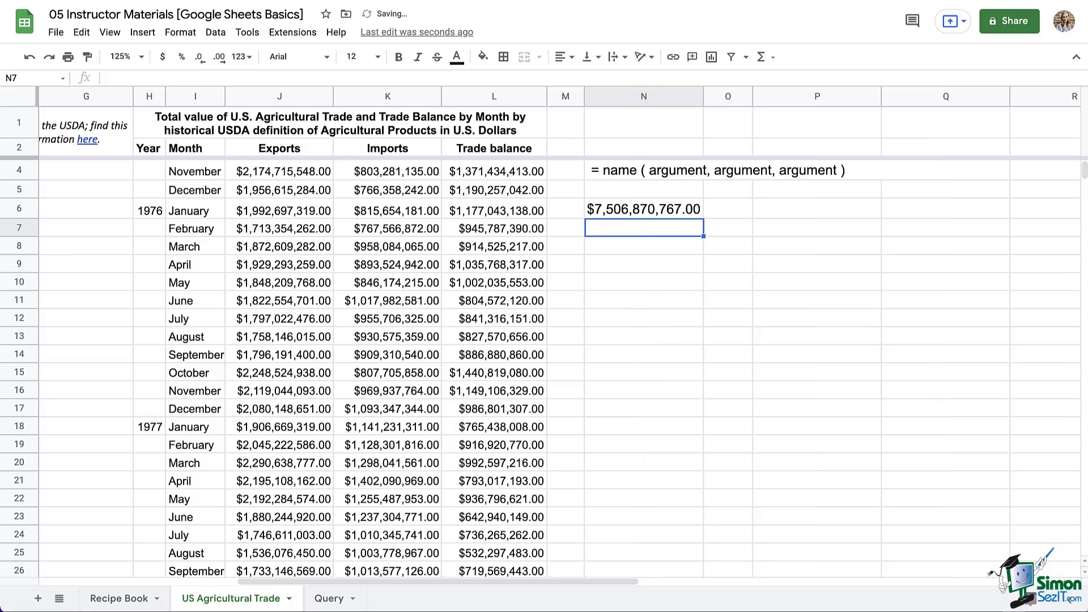
Bold the 1976 data in the second table, range H6:L17.
left_click(644, 246)
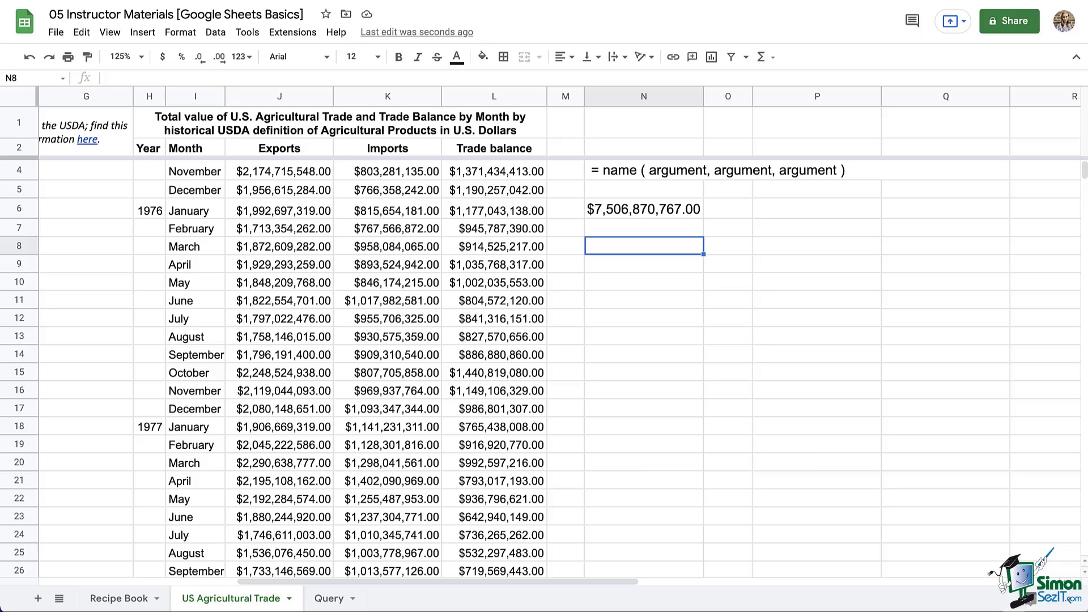
left_click_drag(150, 210, 493, 408)
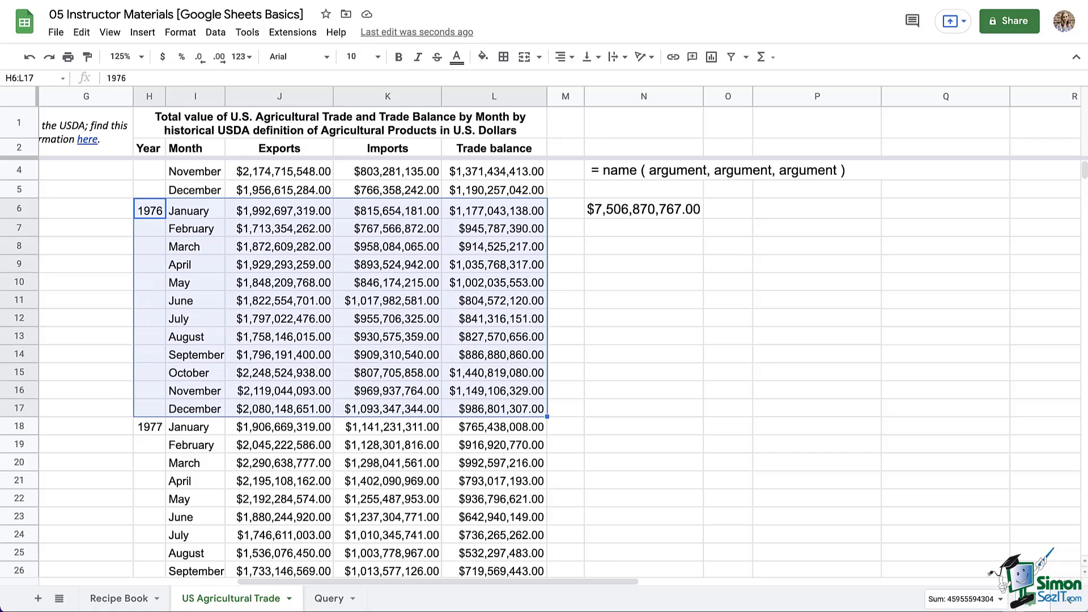
key("ctrl+b")
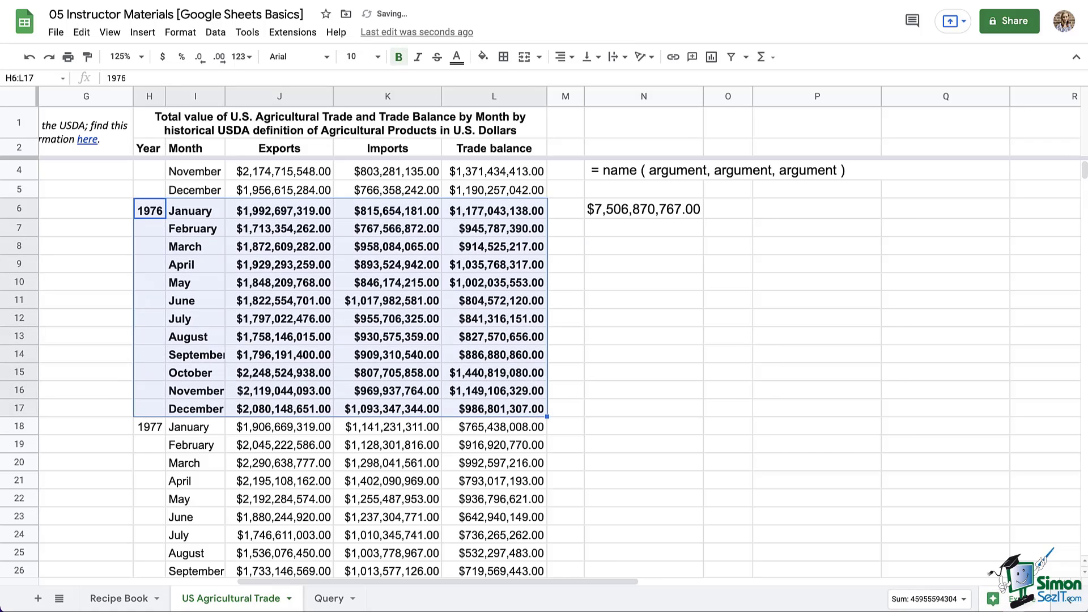
left_click(644, 246)
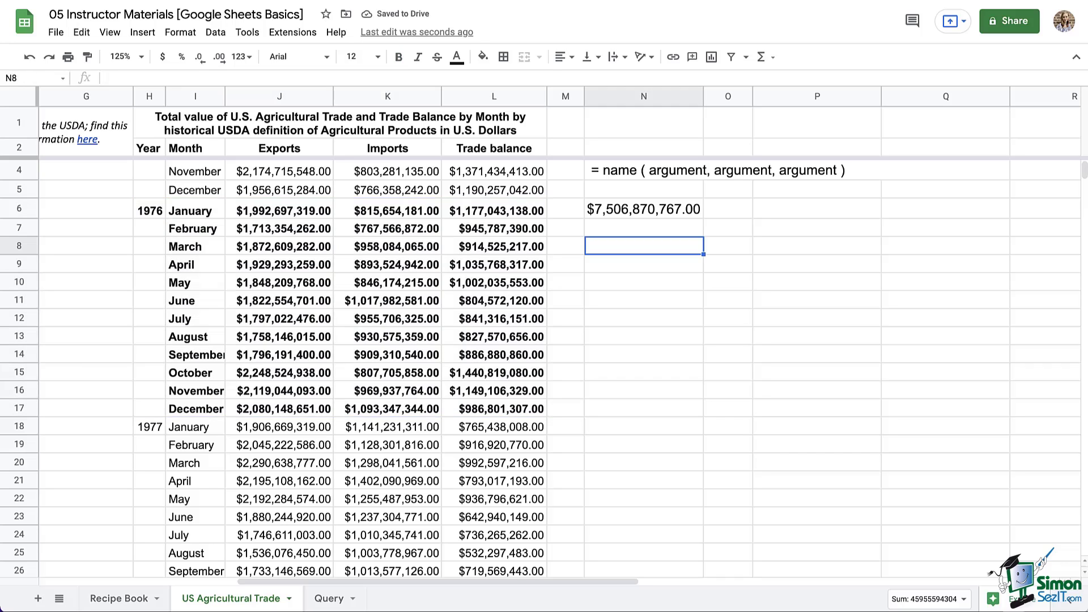
Clear the MAX formula from cell N6.
scroll(643, 340, "up", 1)
left_click(644, 227)
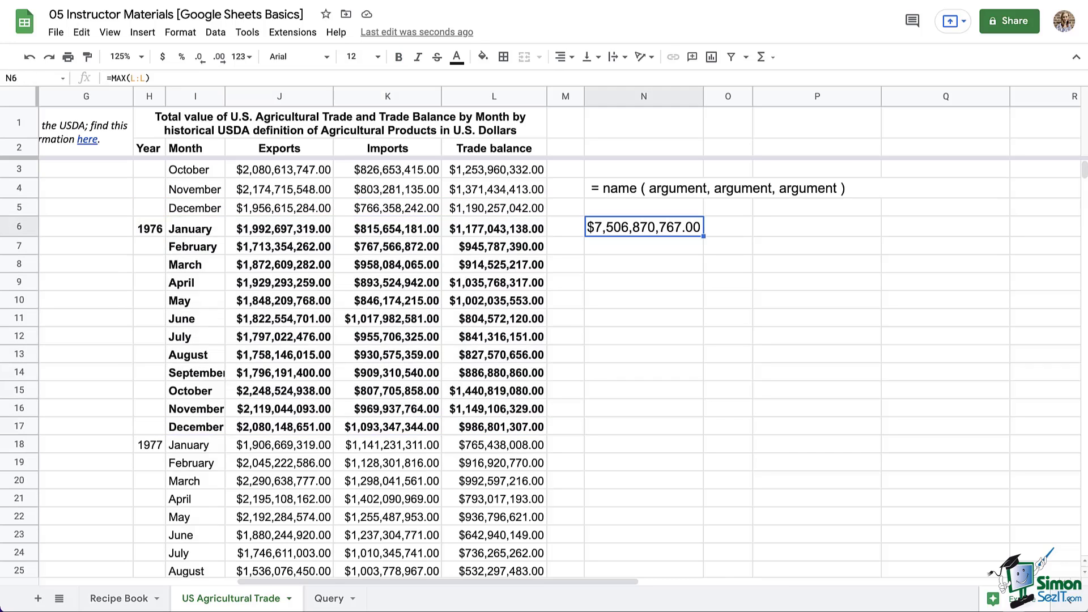
key("Delete")
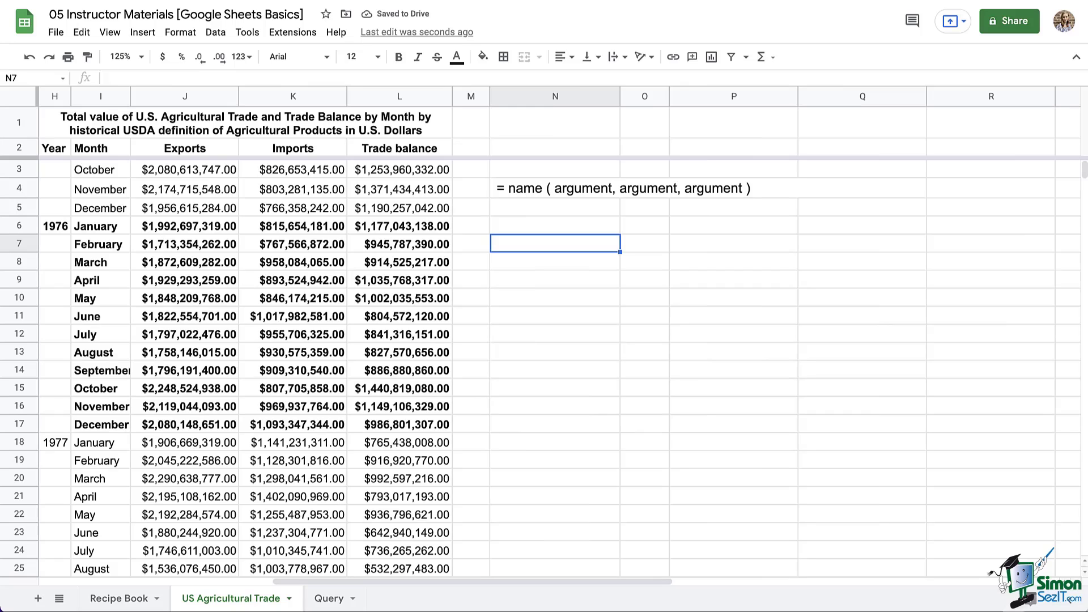
Total the 1976 exports in cell N7 with a SUM of J6:J17.
type("=s")
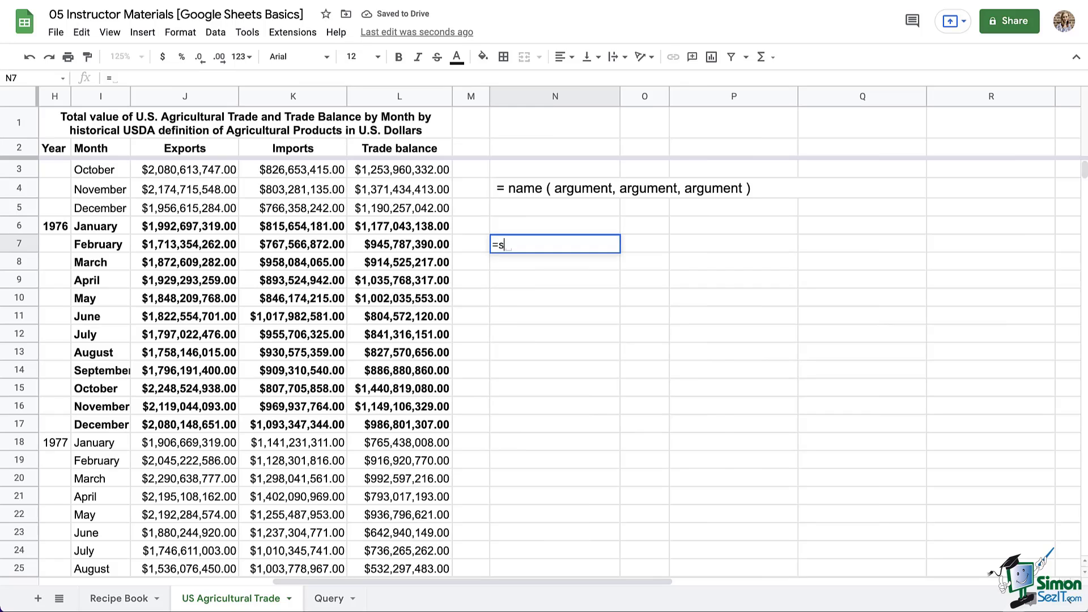
type("um(")
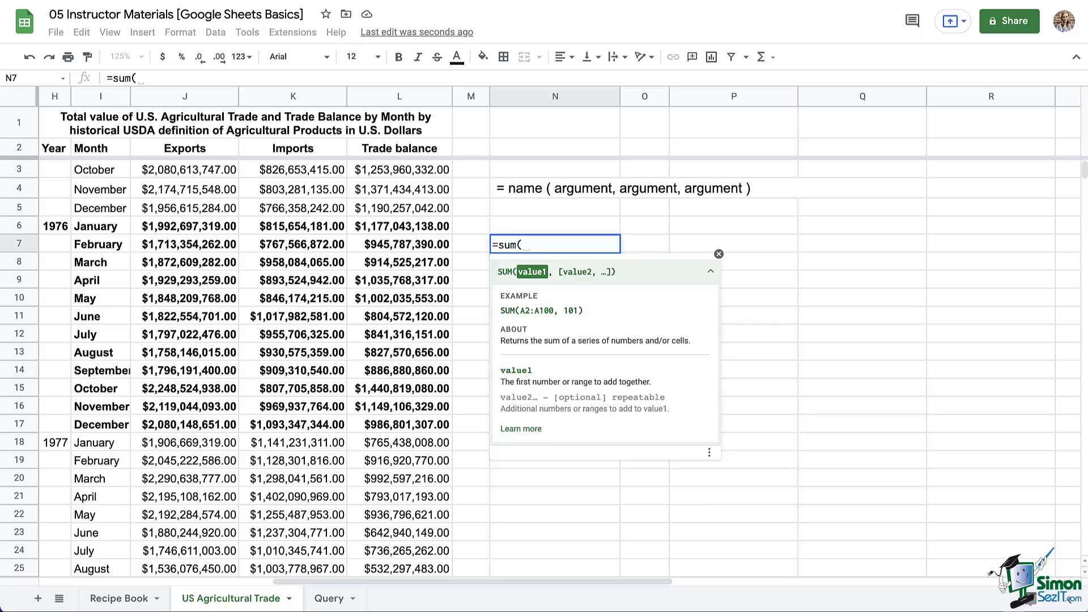
left_click_drag(187, 226, 187, 425)
key("Return")
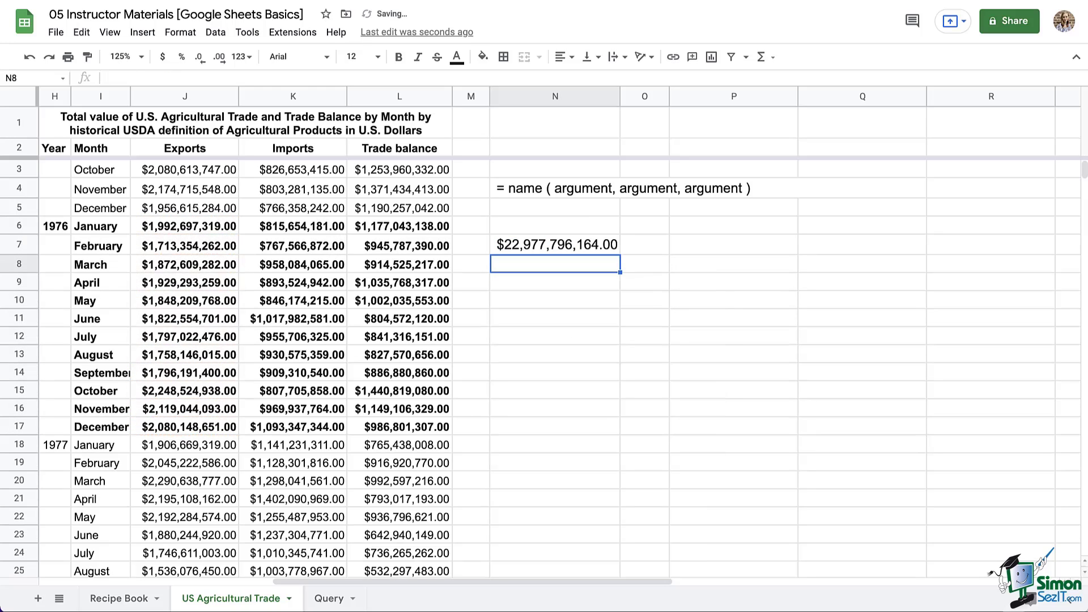
Total the 1976 imports in cell O7 with a SUM of K6:K17, and fit column O's width to its contents.
key("Right")
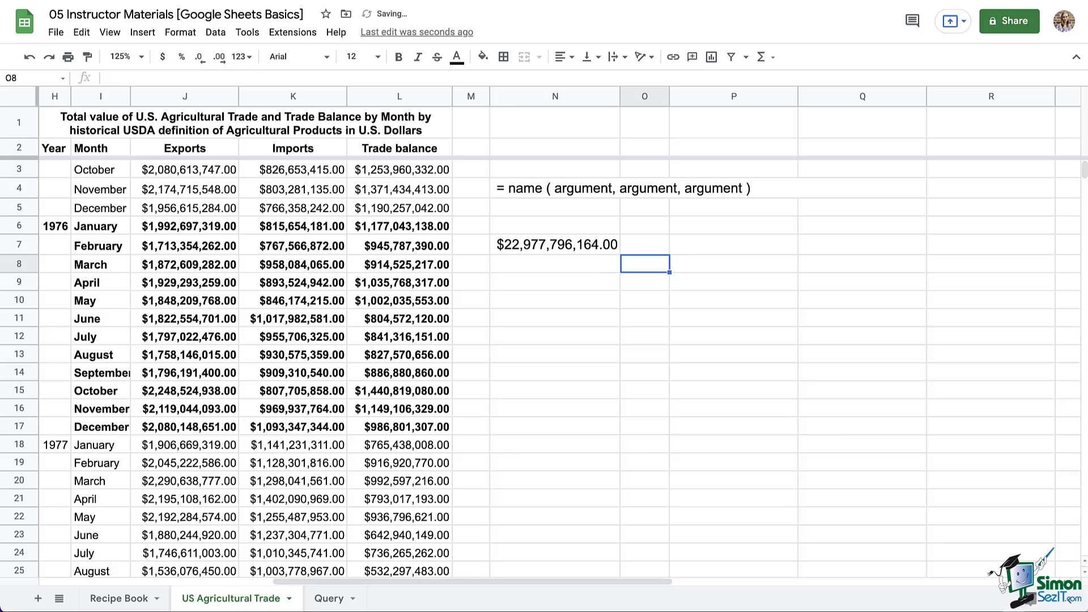
key("Up")
type("=sum(")
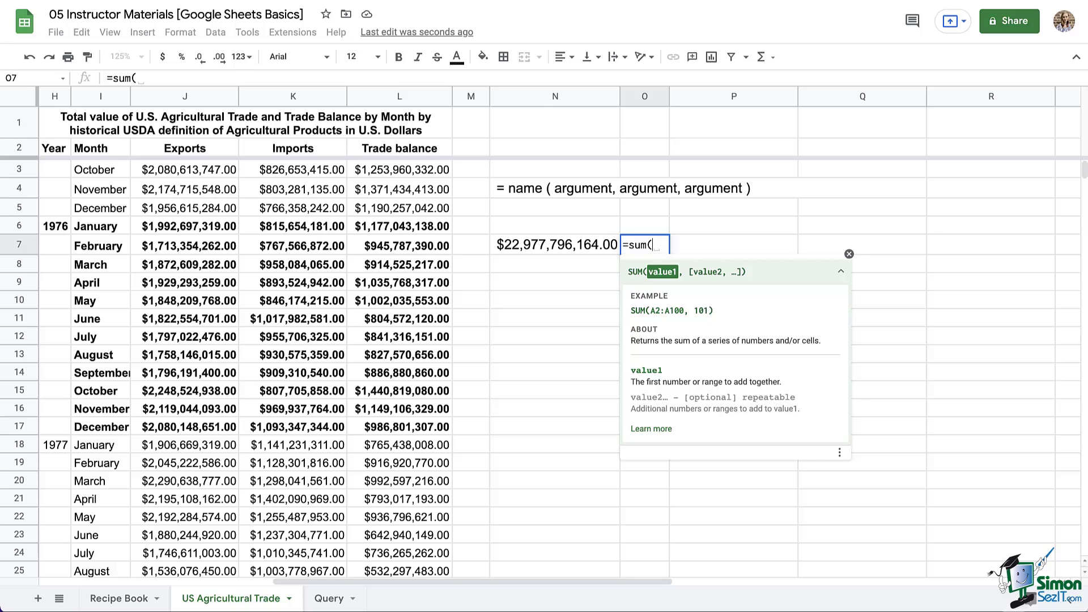
left_click_drag(293, 226, 293, 427)
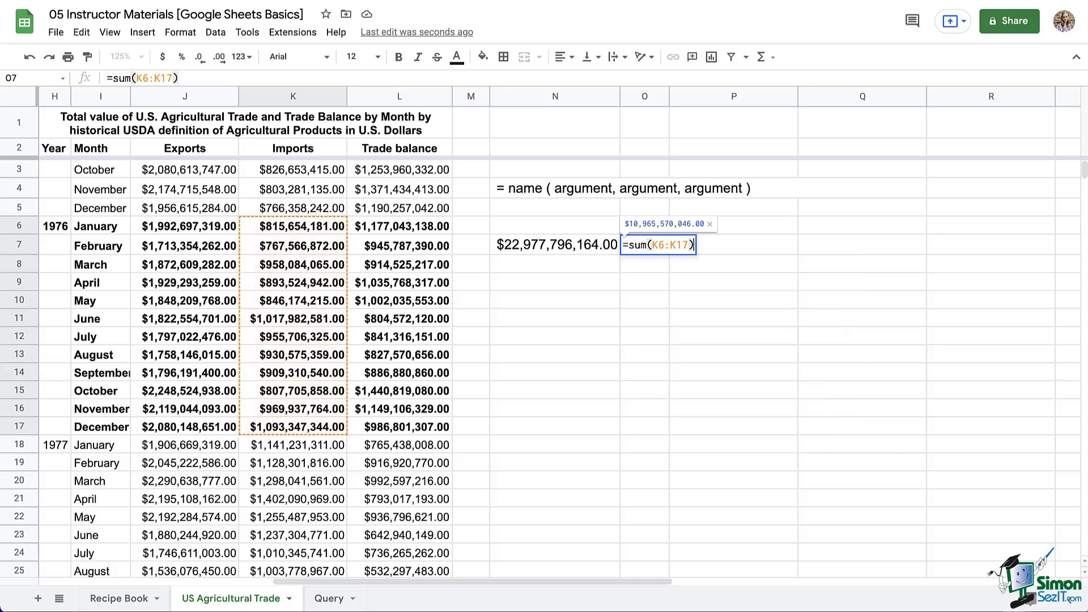
key("Return")
double_click(669, 96)
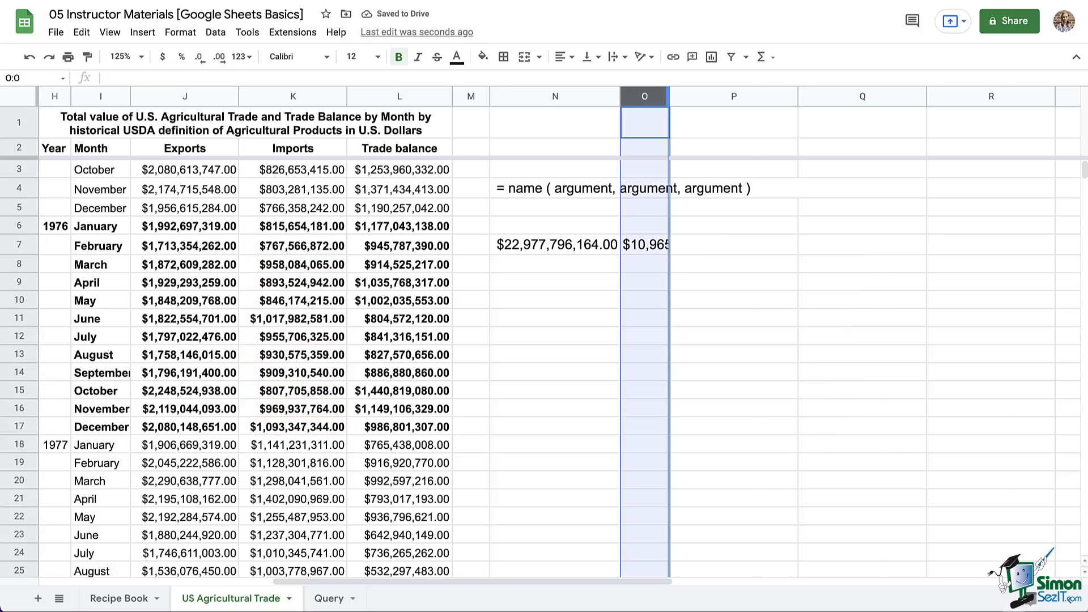
Label the totals in N6, O6 and P6 as Exports, Imports and Trade Balance.
left_click(555, 226)
type("Exports")
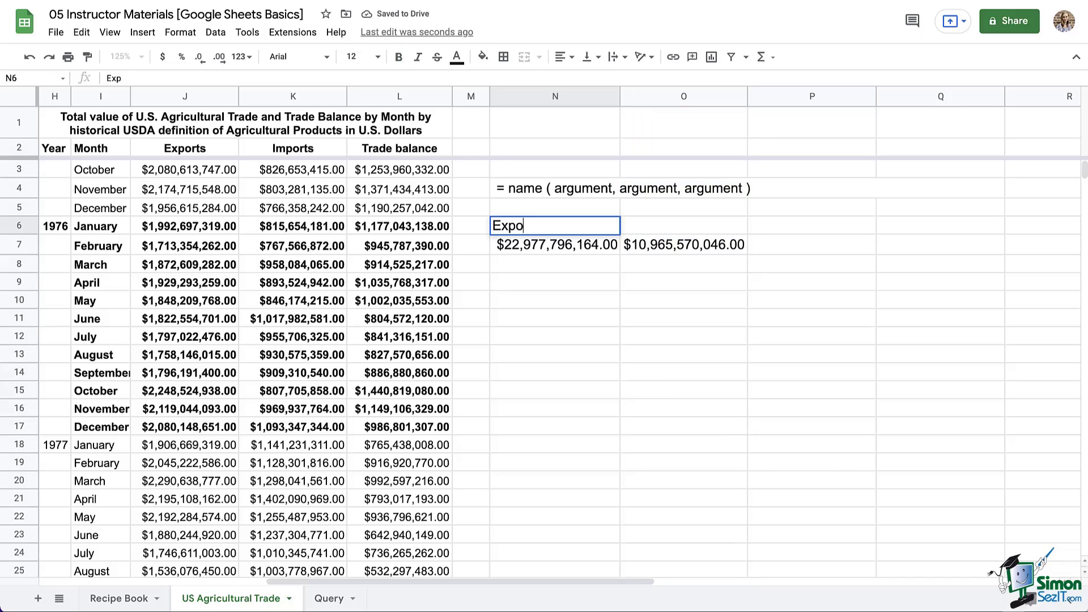
key("Tab")
type("Imports")
key("Tab")
type("Trade Balance")
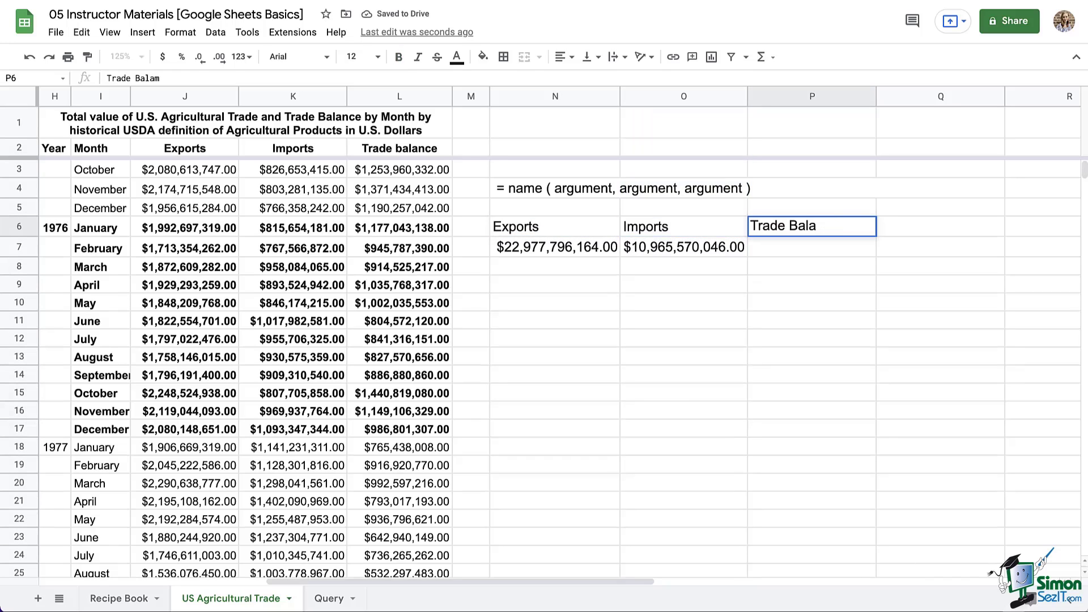
key("Return")
Total the 1976 trade balance in cell P7 with a SUM of L6:L17.
key("Right")
key("Right")
type("=sum(")
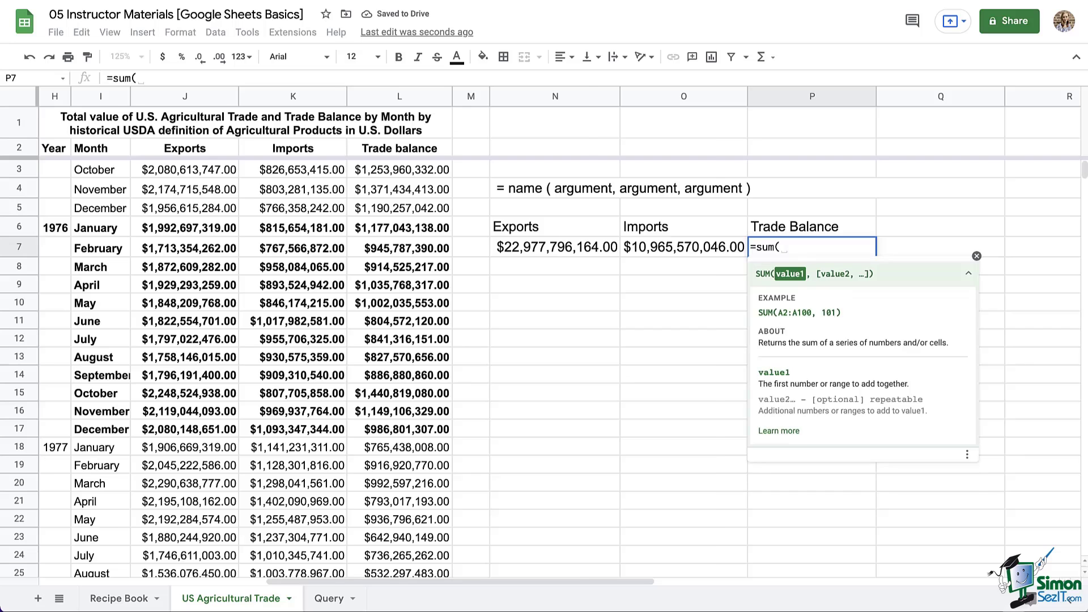
left_click_drag(368, 228, 367, 430)
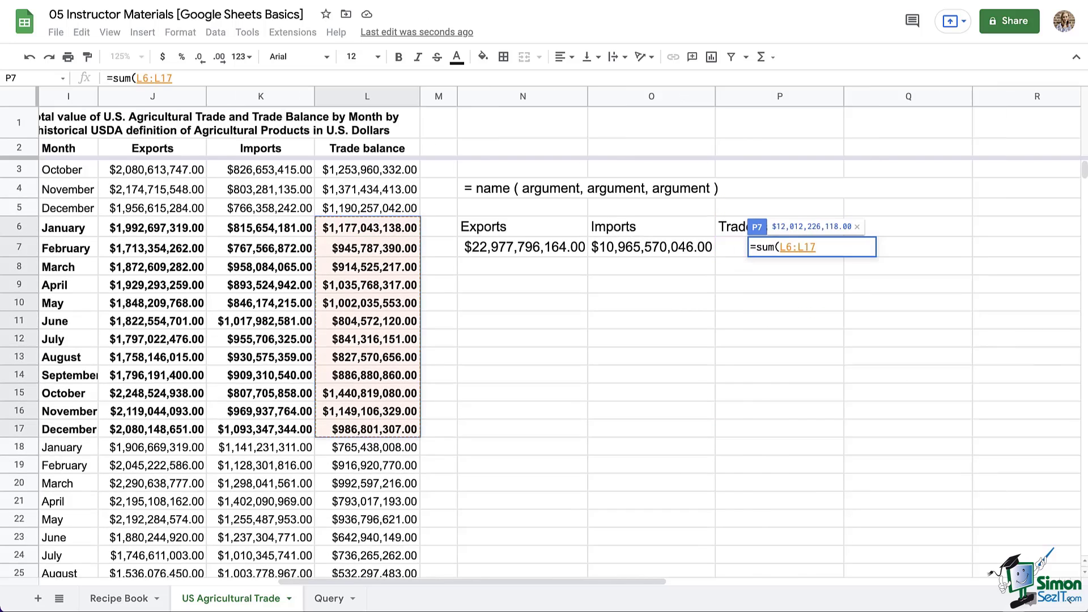
key("Return")
Calculate the trade balance in cell P8 by subtracting the imports total from the exports total with =N7-O7.
type("=")
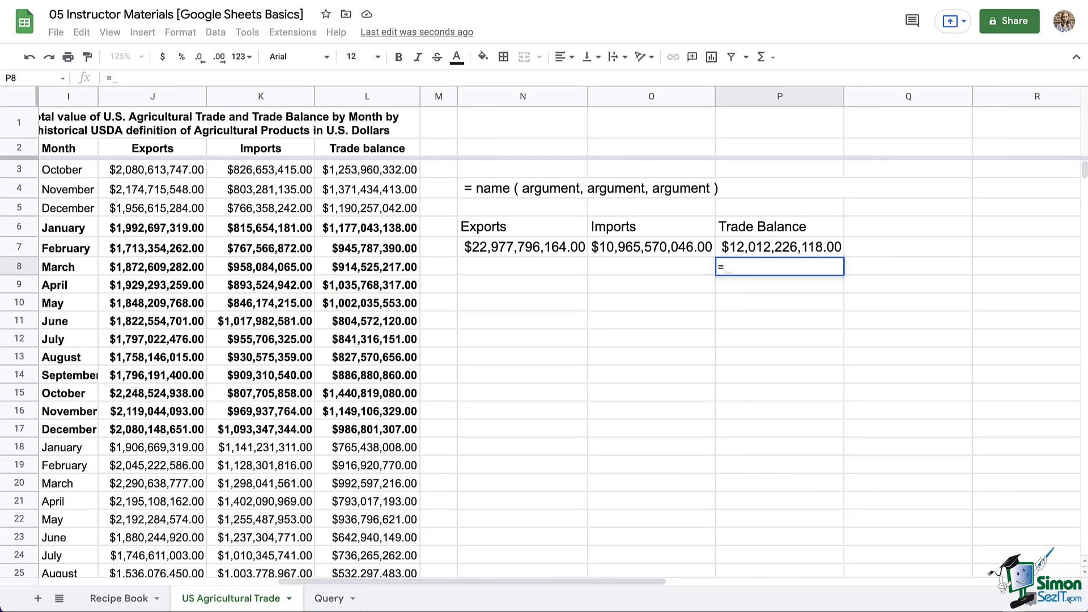
left_click(523, 247)
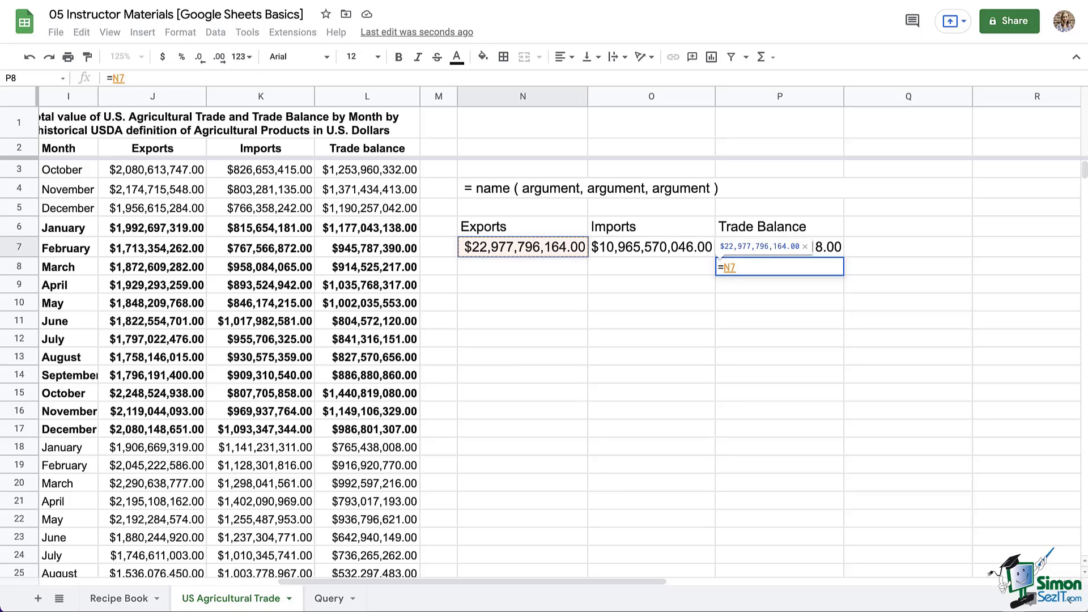
type("-")
left_click(651, 247)
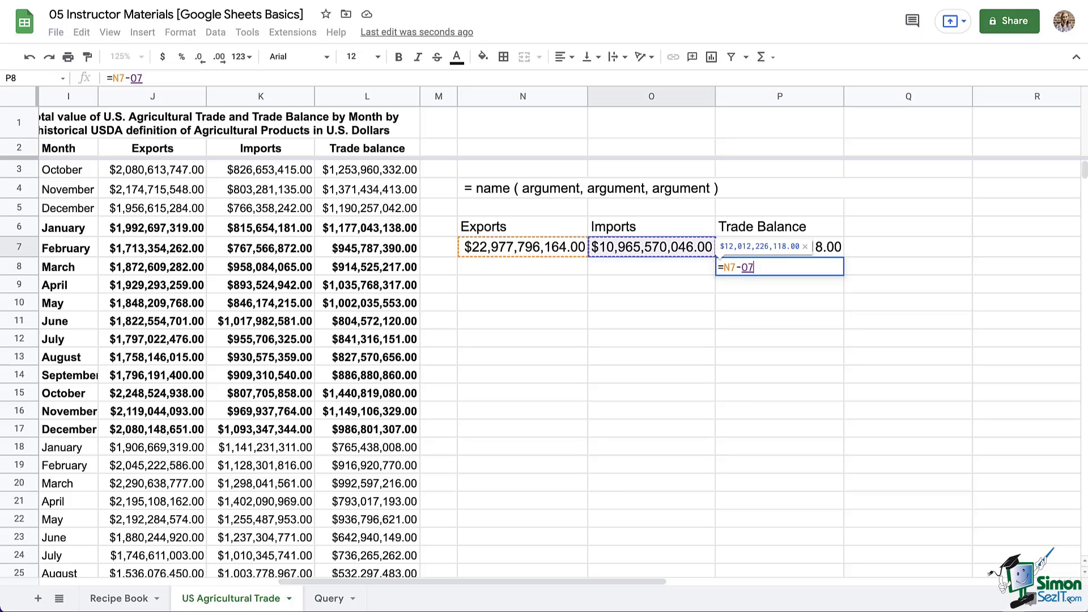
key("Return")
Annotate the two trade balance results with "<-- sum" in Q7 and "<-- subtract" in Q8.
key("Up")
key("Up")
key("Right")
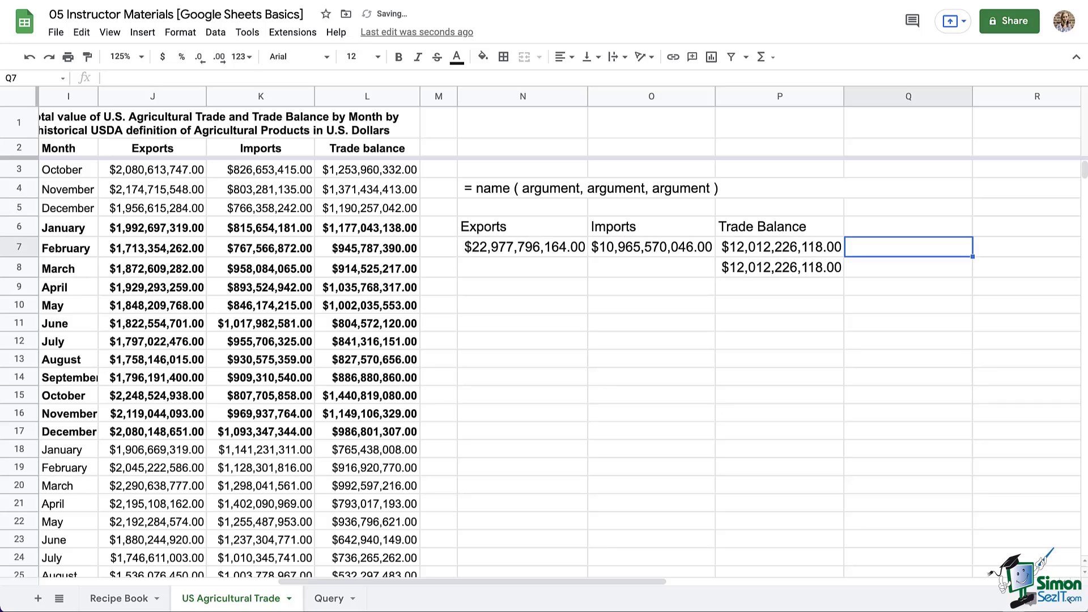
type("<-- sum")
key("Return")
type("<-- sub")
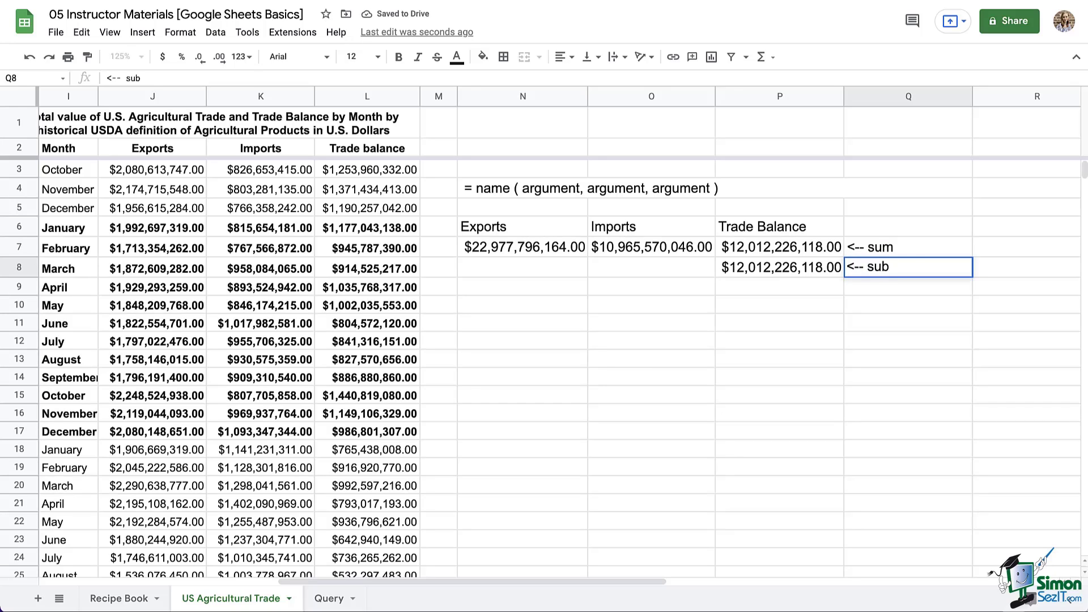
type("tract")
key("Return")
Calculate the 1976 trade balance in cell P10 with the combined formula =sum(J6:J17)-sum(K6:K17).
key("Down")
key("Left")
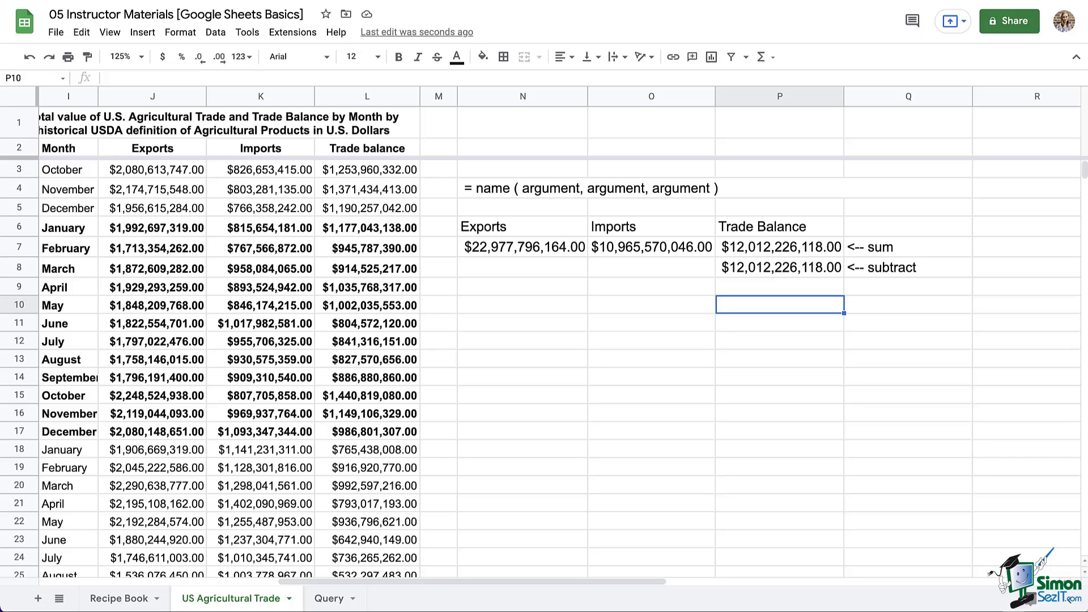
type("=s")
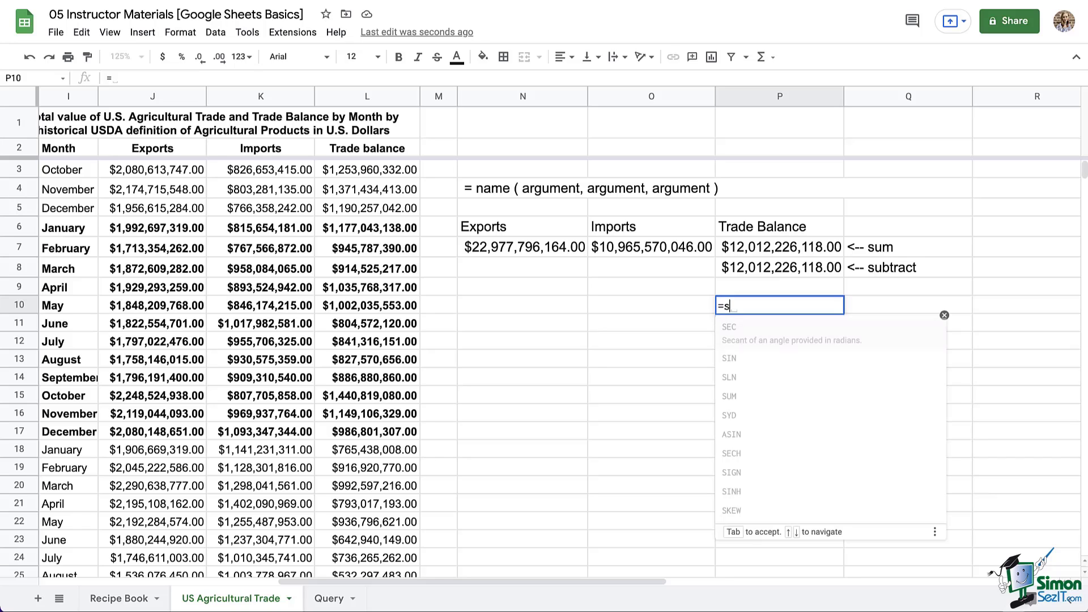
type("um(")
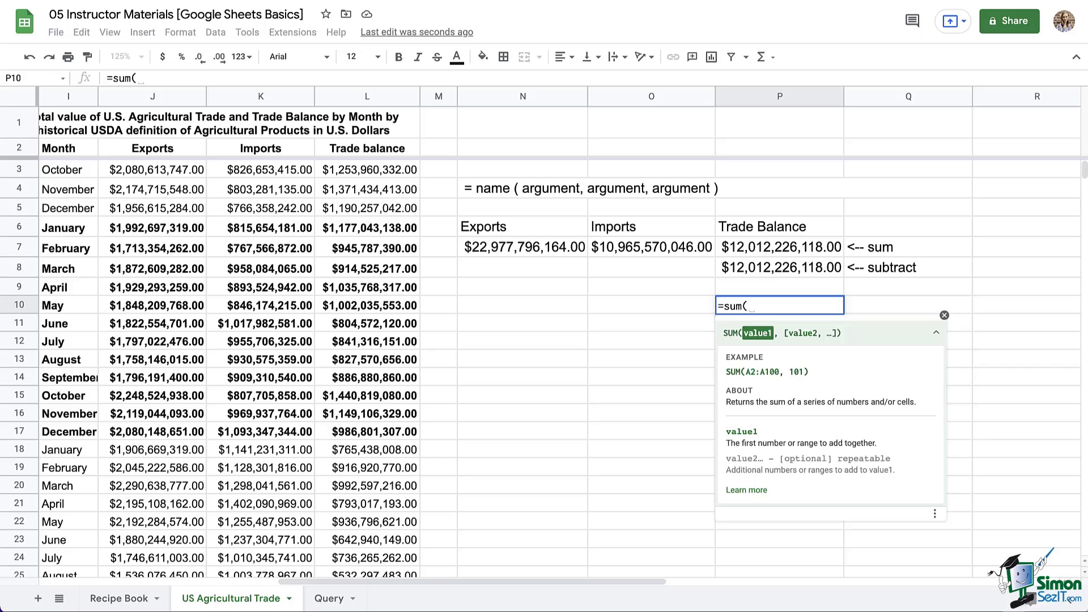
left_click_drag(152, 227, 153, 431)
type(")")
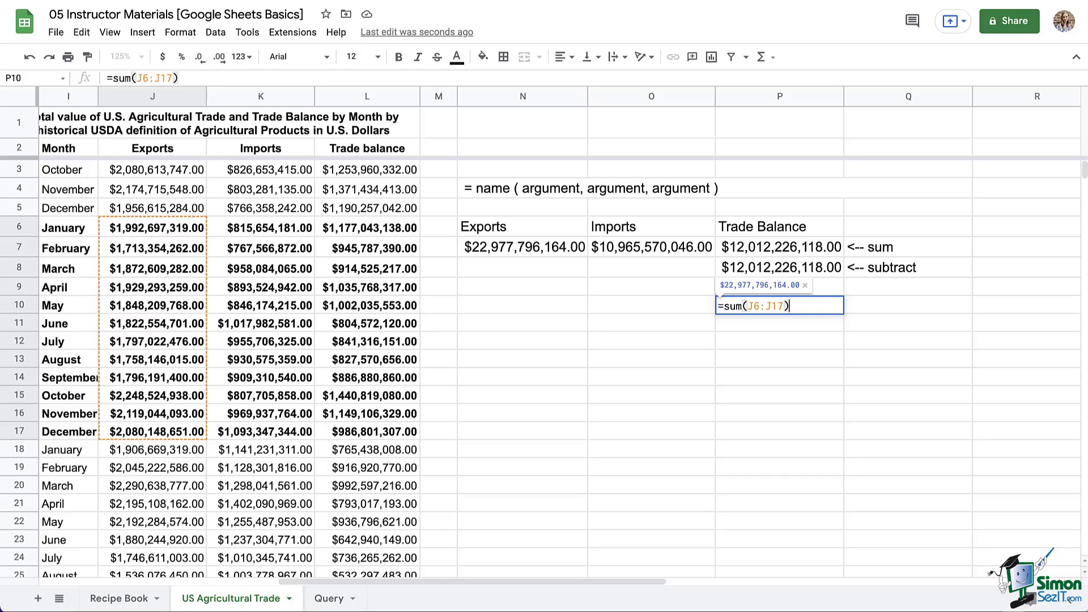
type("-")
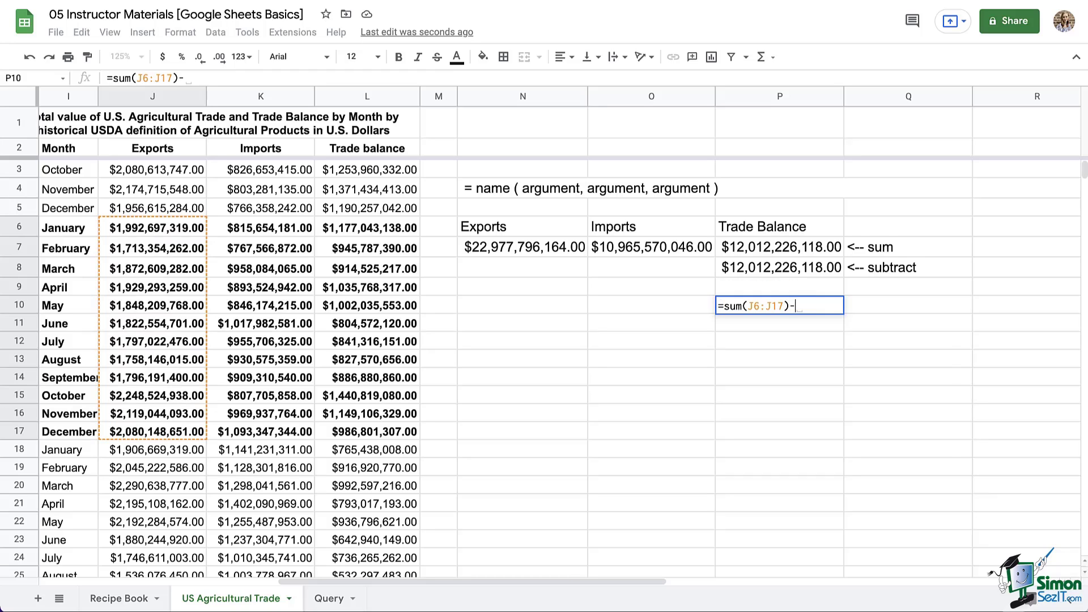
type("sum(")
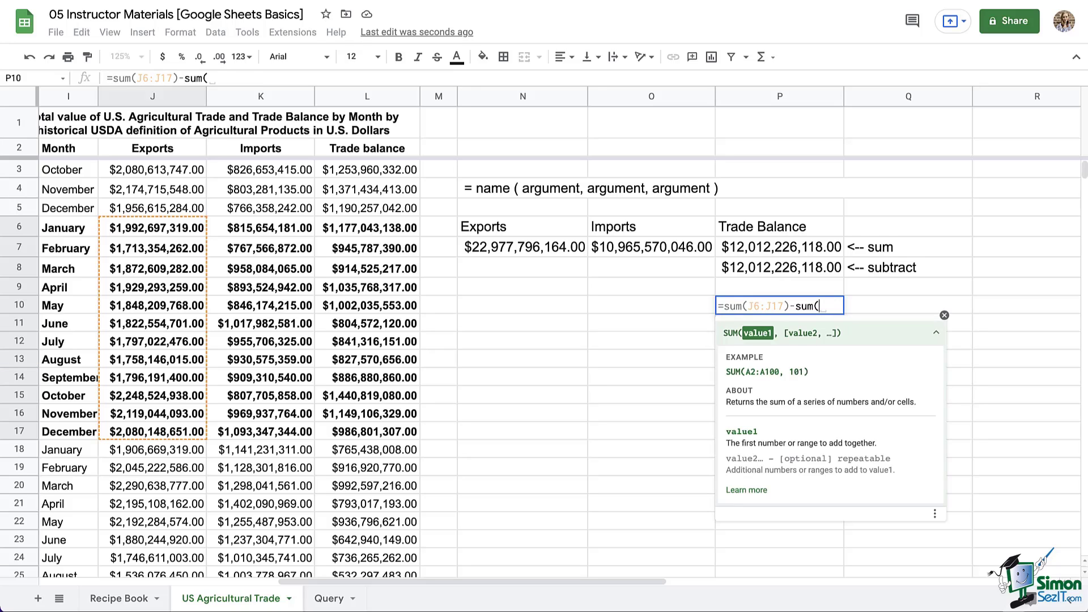
left_click_drag(260, 228, 260, 431)
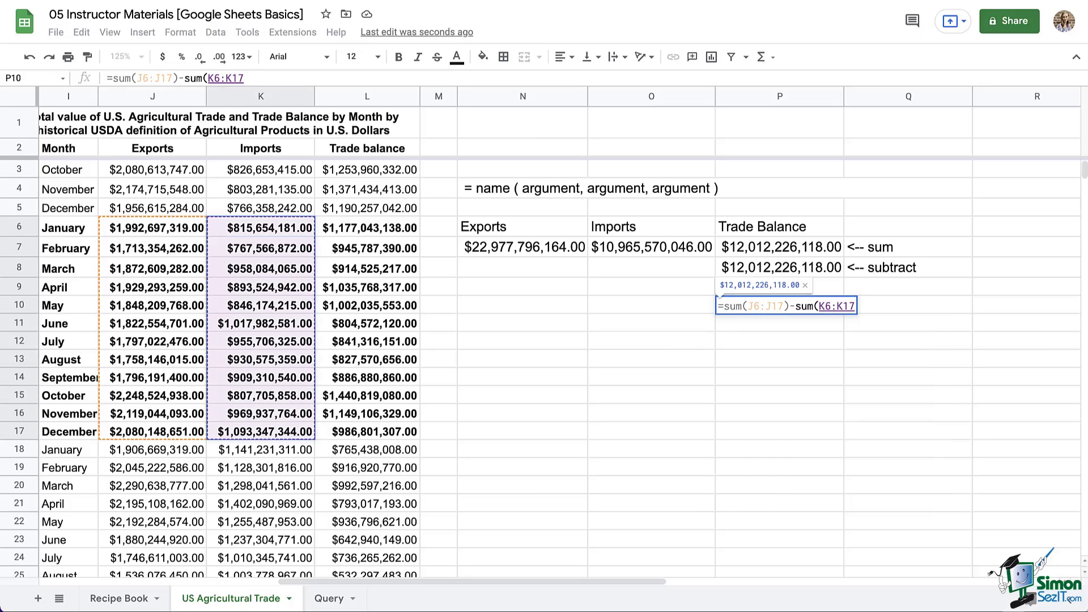
type(")")
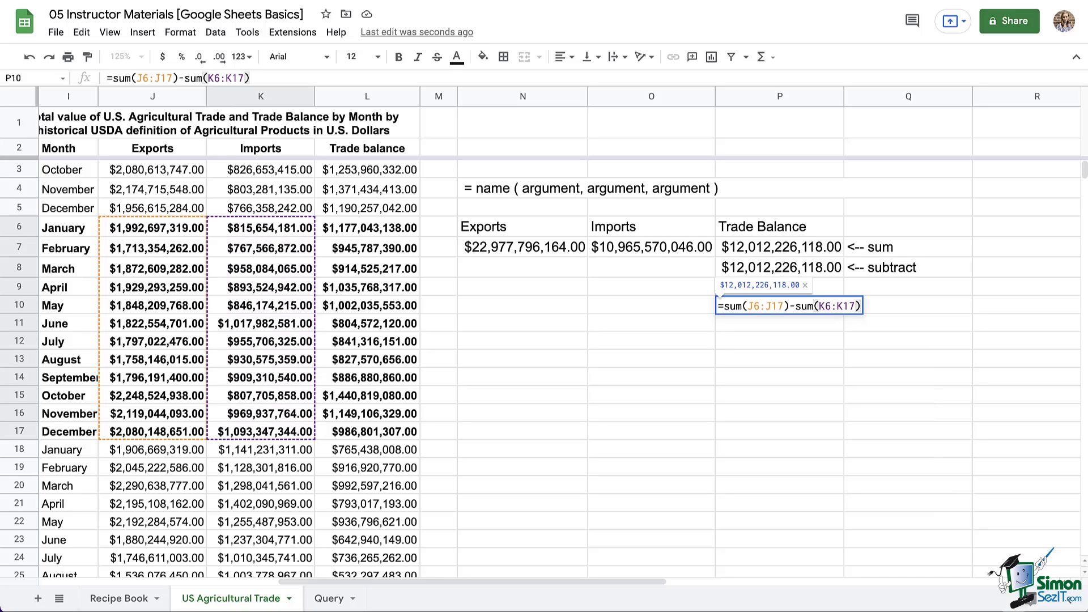
key("Return")
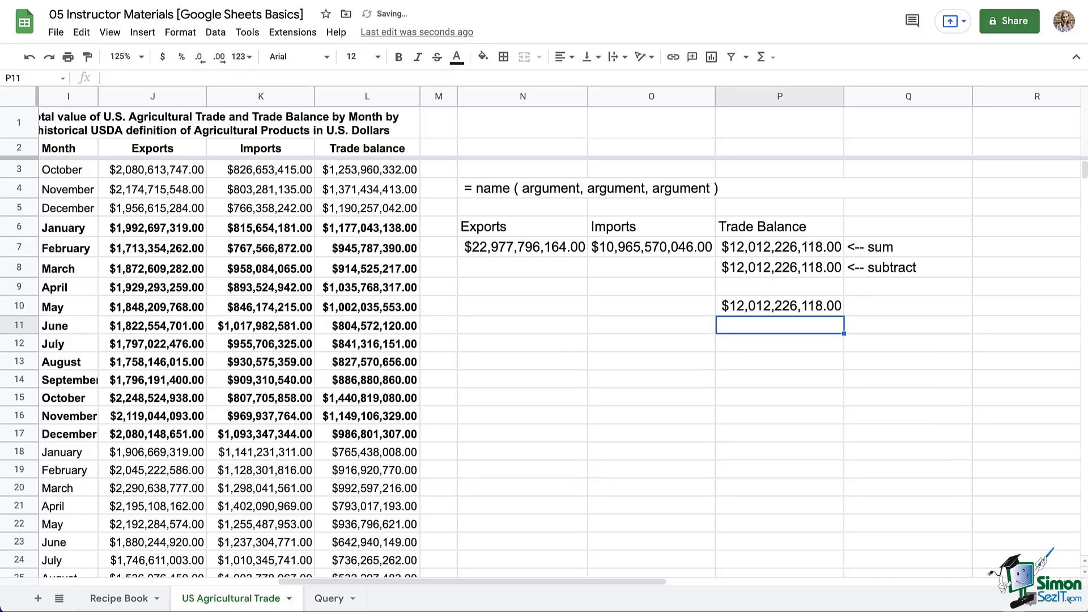
Annotate the result in P10 by entering "<-- combined functions" in cell Q10.
left_click(908, 325)
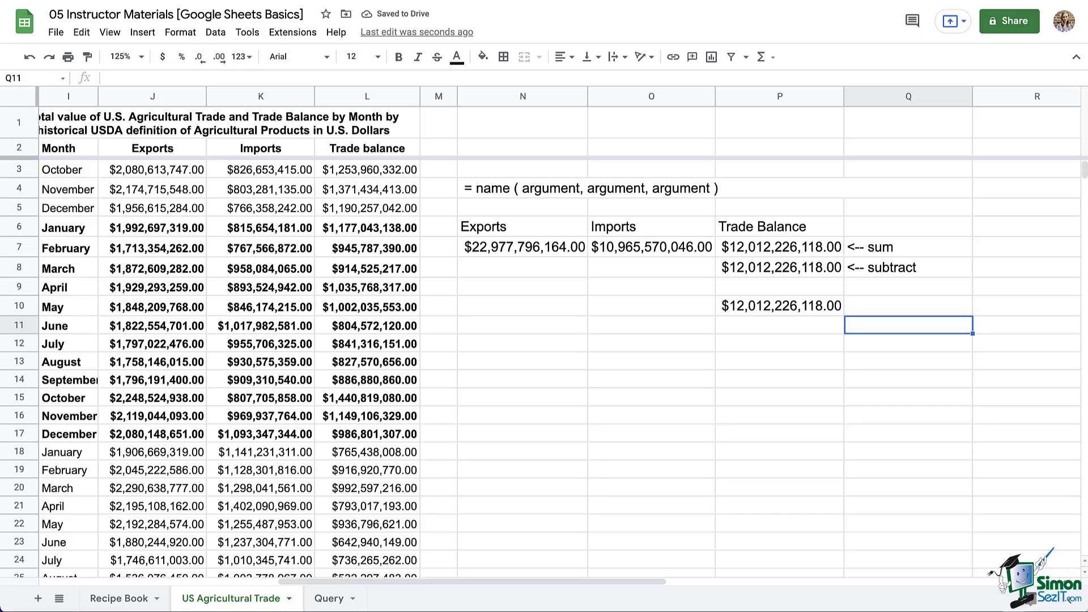
left_click(909, 305)
type("<")
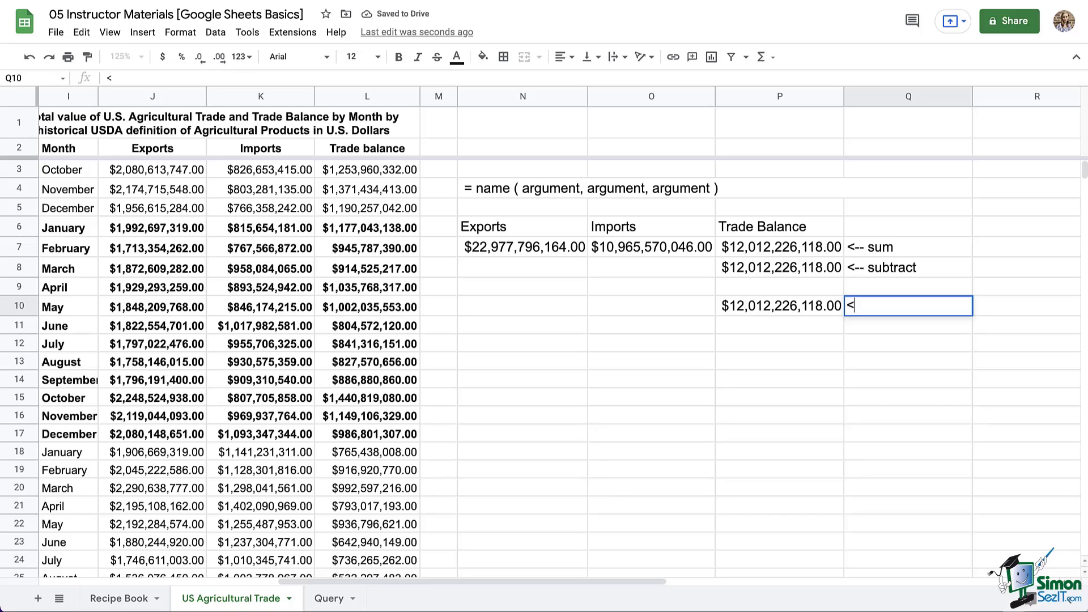
type("-- comb")
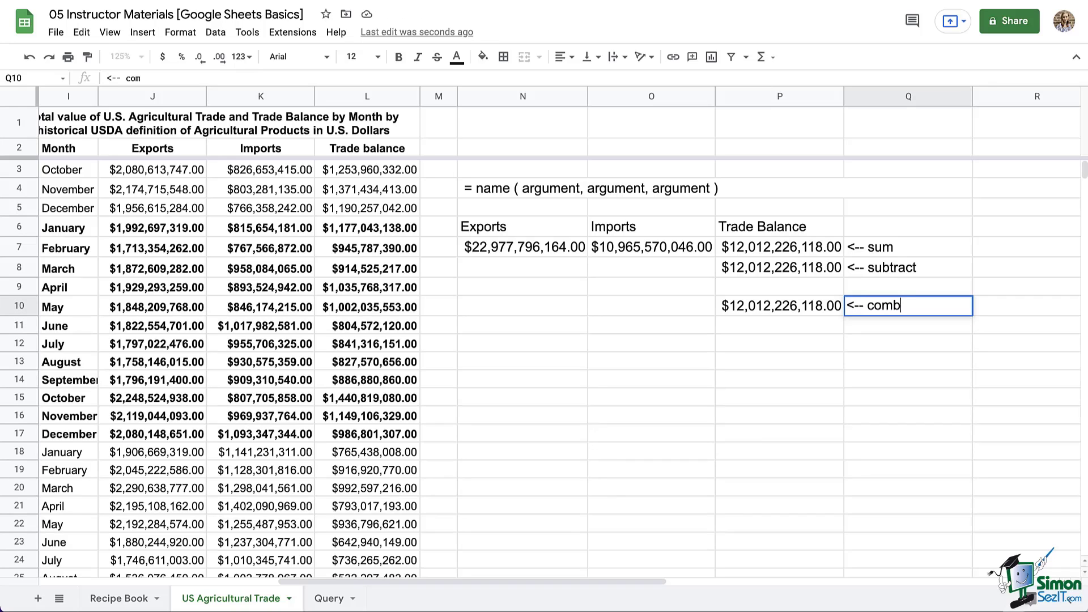
type("ined functions")
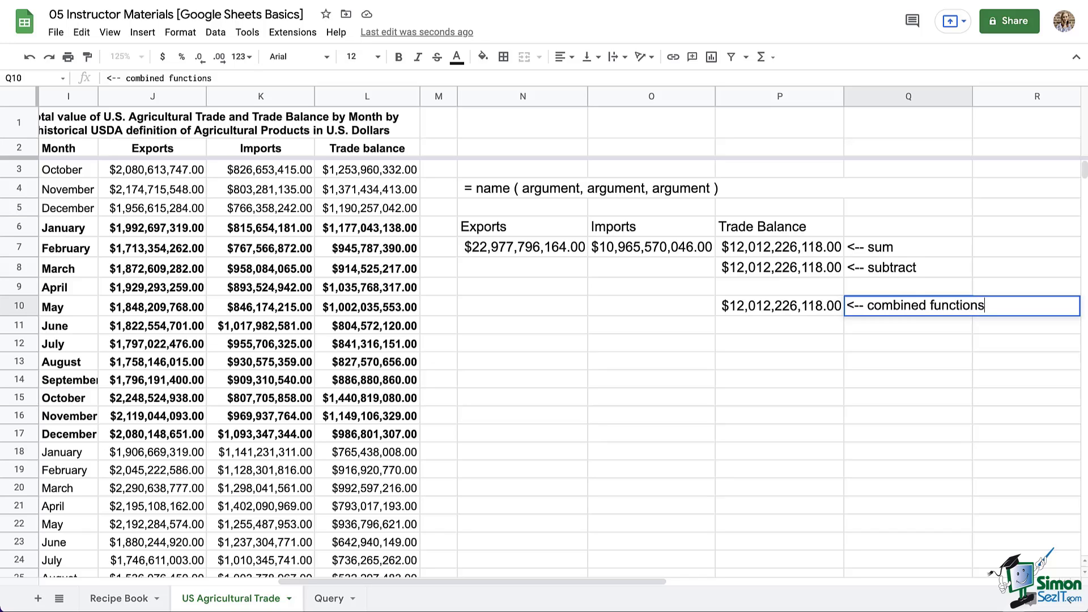
key("Return")
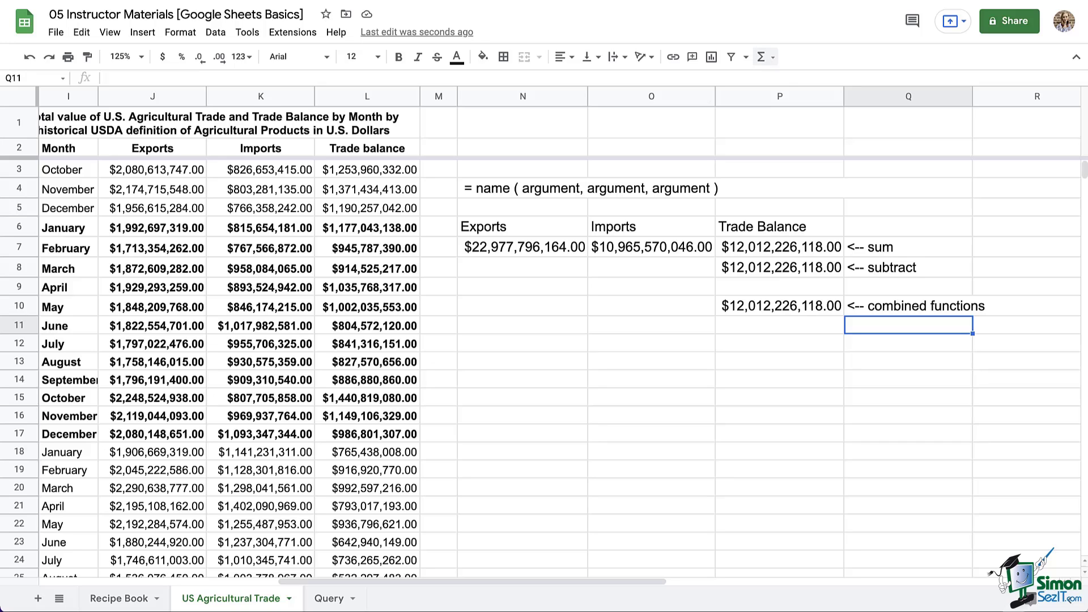
Insert a GOOGLETRANSLATE function in cell N5 of the Recipe Book sheet, using the directions in E5 as its text argument.
left_click(762, 57)
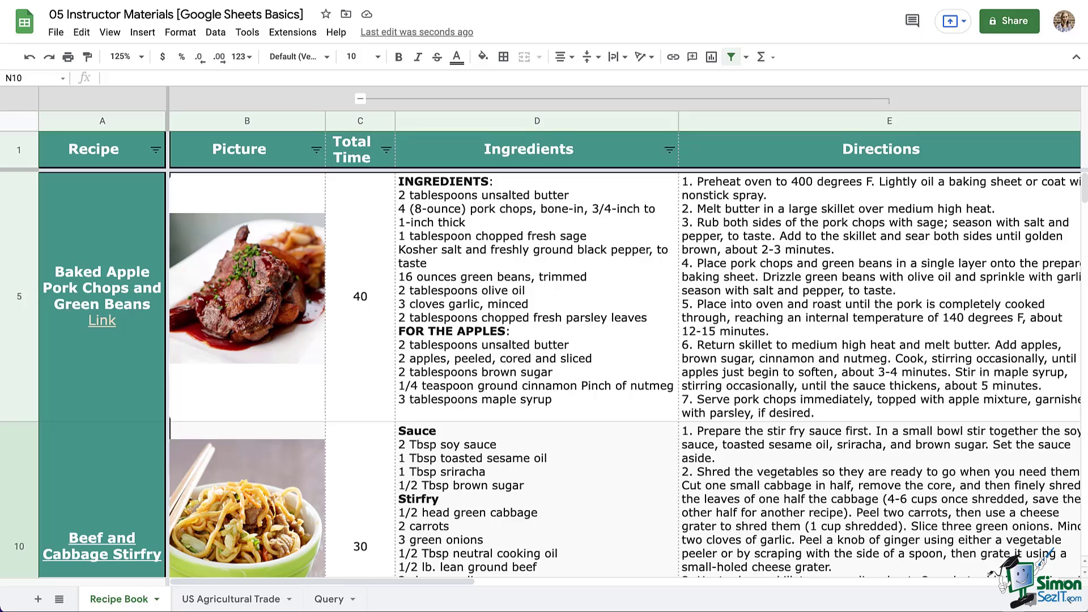
left_click(881, 296)
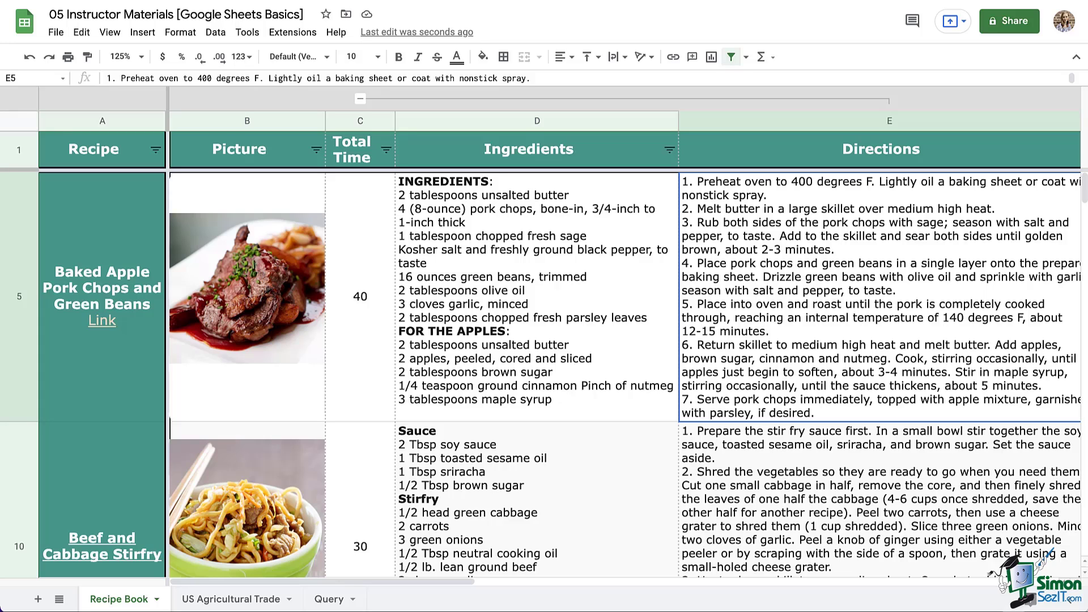
scroll(623, 340, "right", 10)
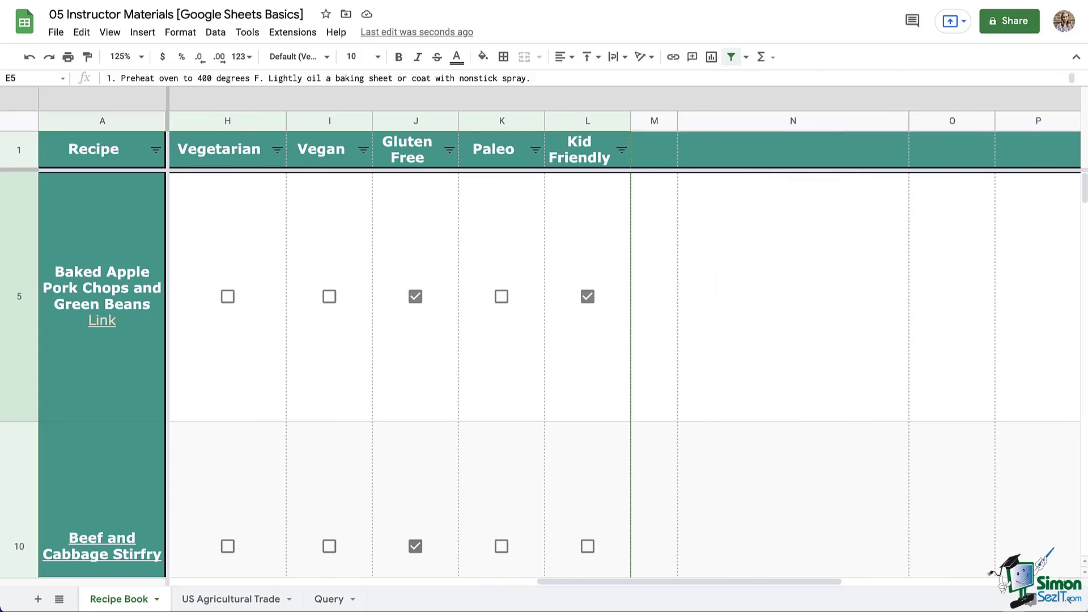
left_click(793, 297)
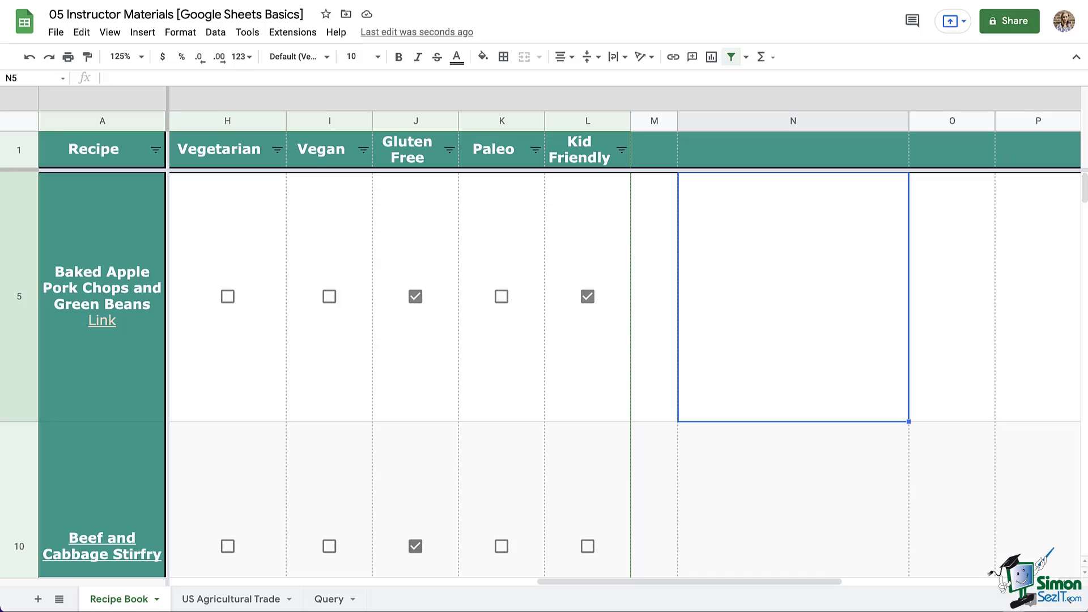
left_click(761, 57)
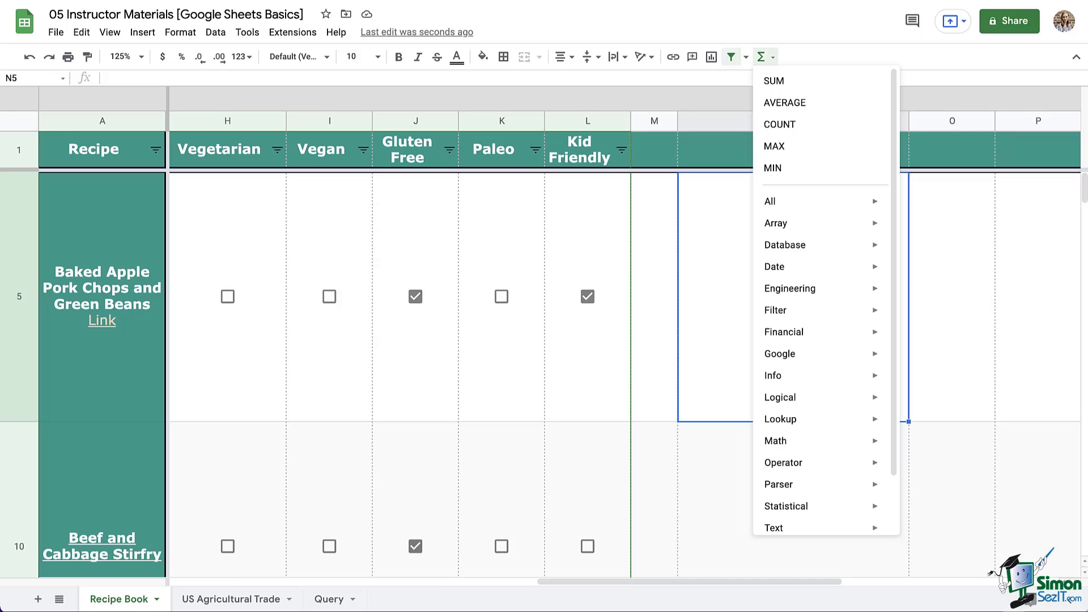
mouse_move(816, 353)
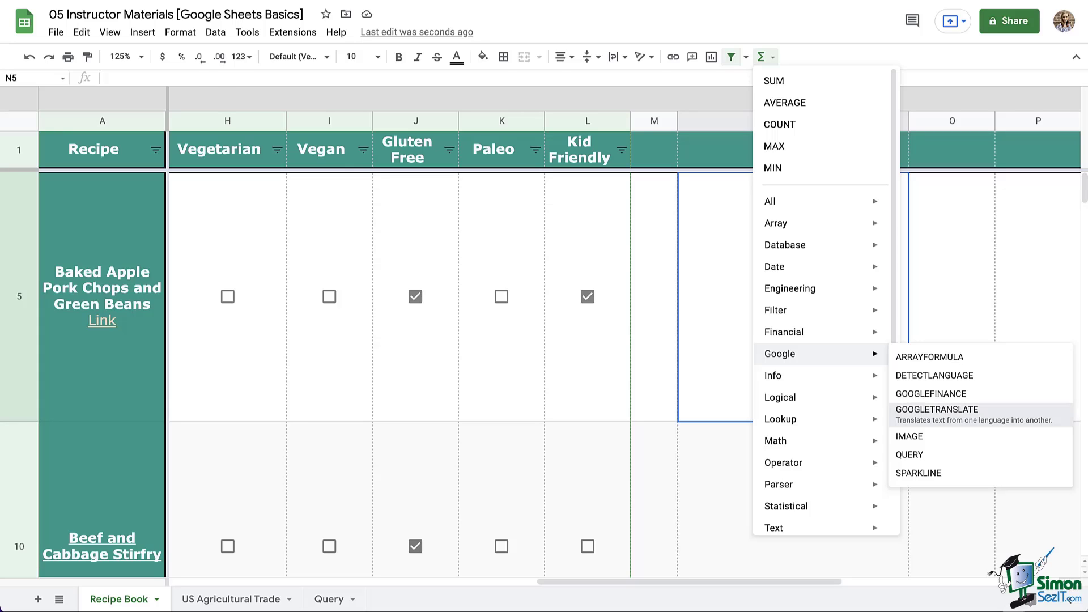
left_click(936, 411)
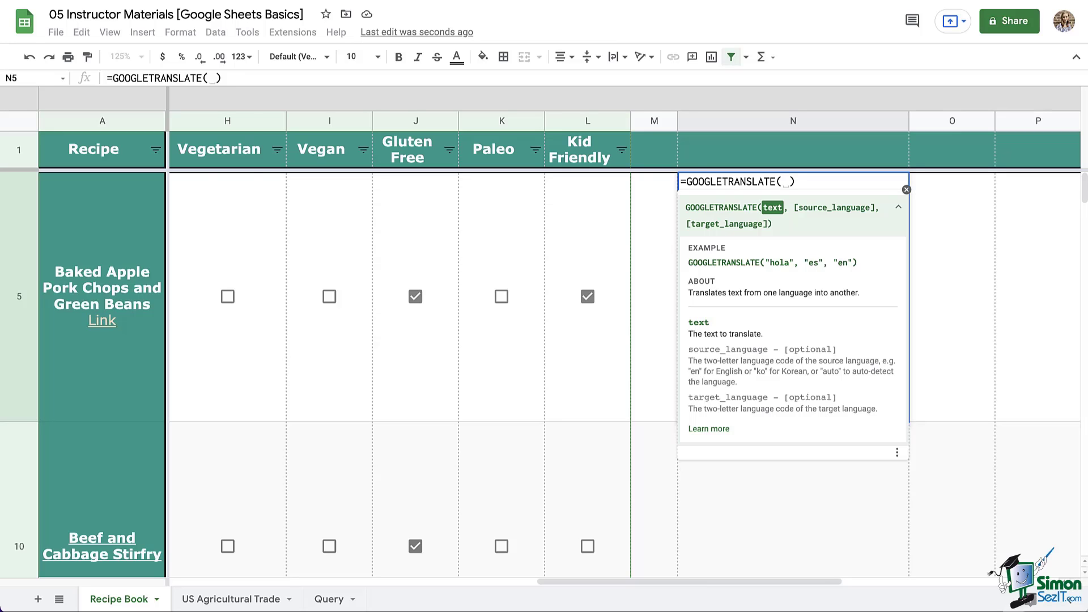
scroll(565, 296, "left", 16)
scroll(565, 296, "right", 3)
left_click(565, 297)
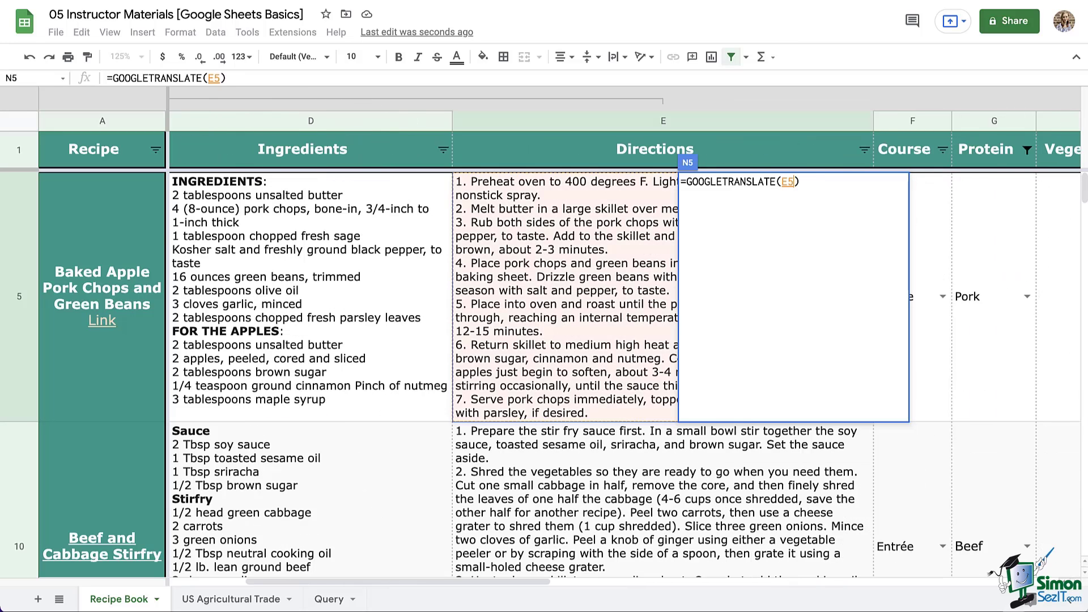
Complete the GOOGLETRANSLATE formula in N5 with source language "en" and target language "fr".
scroll(566, 296, "right", 12)
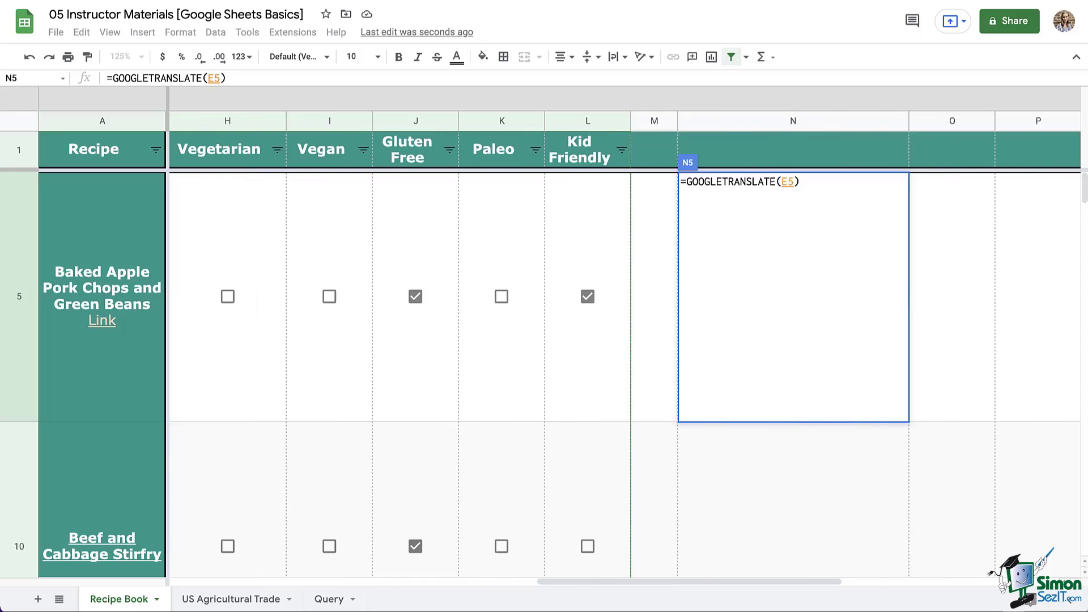
type(",")
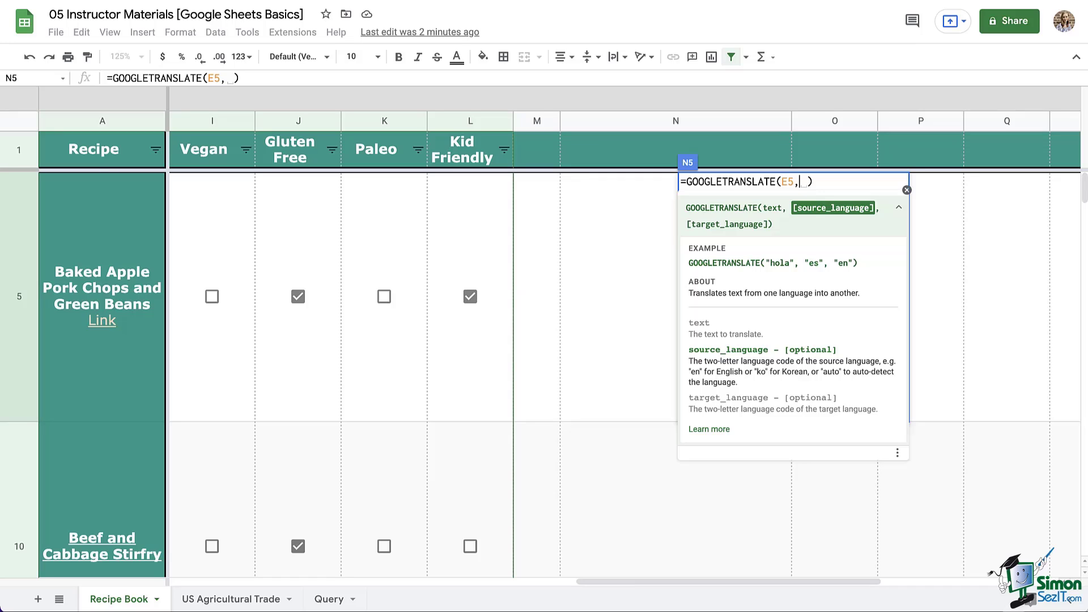
type("\"en\"")
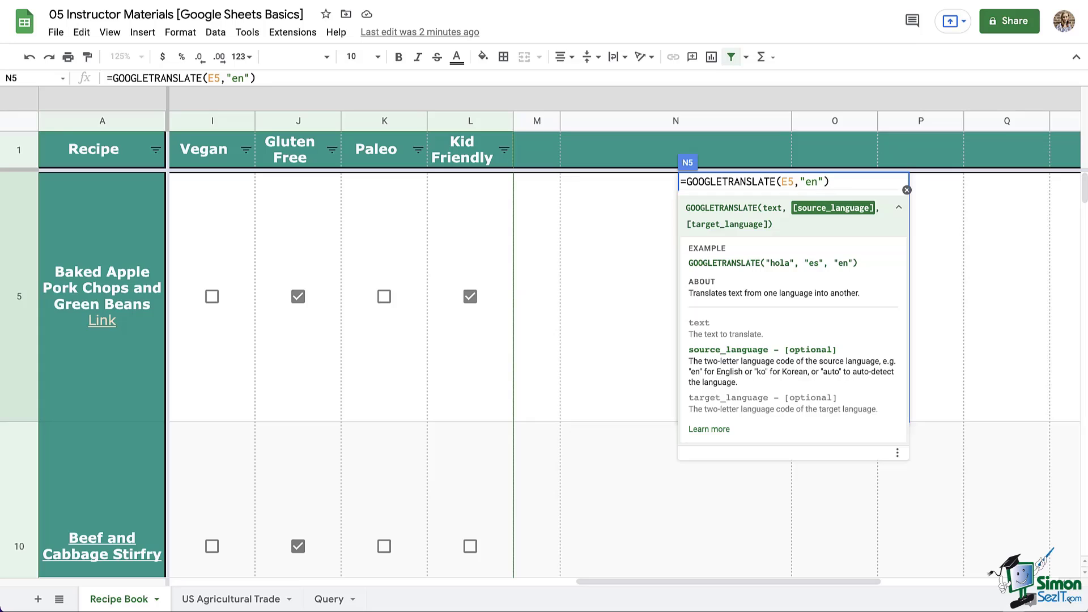
type(",")
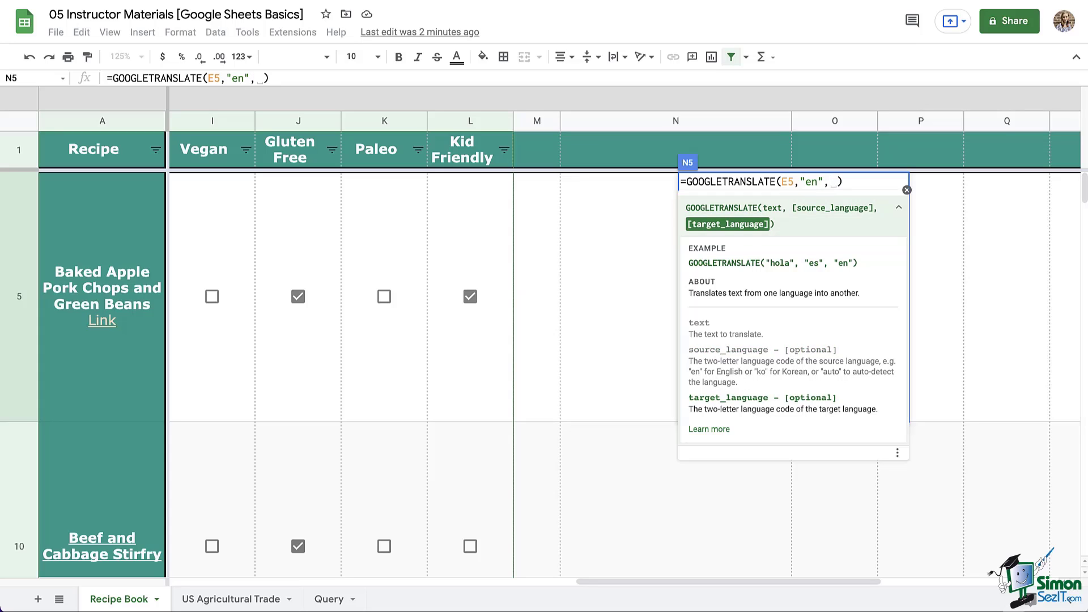
type("\"fr")
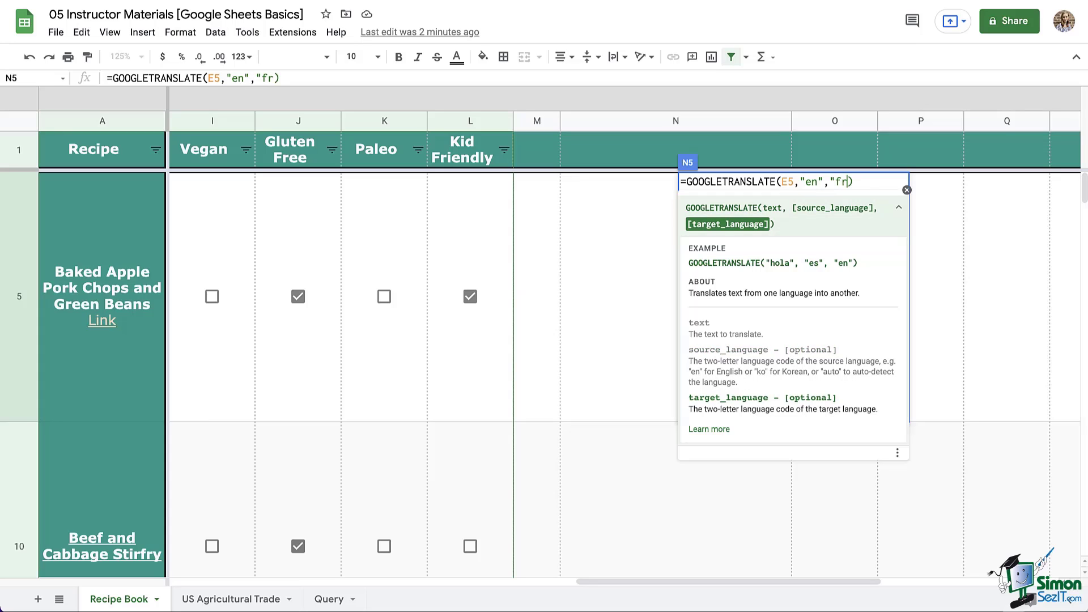
type("\"")
key("Return")
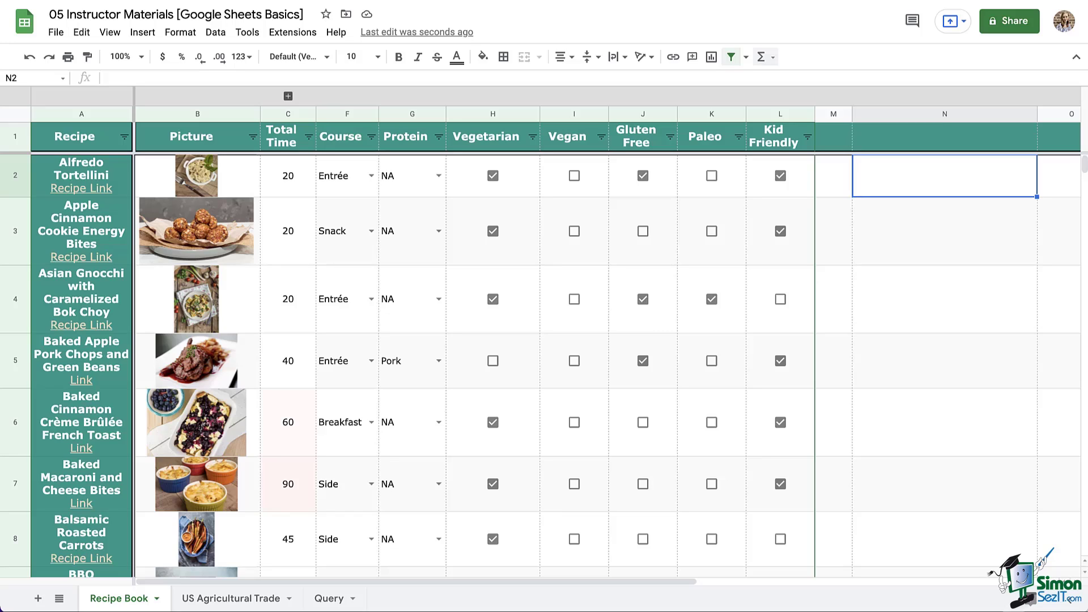
Examine the available functions in the Date, Lookup, Text, Array and Math categories.
left_click(762, 57)
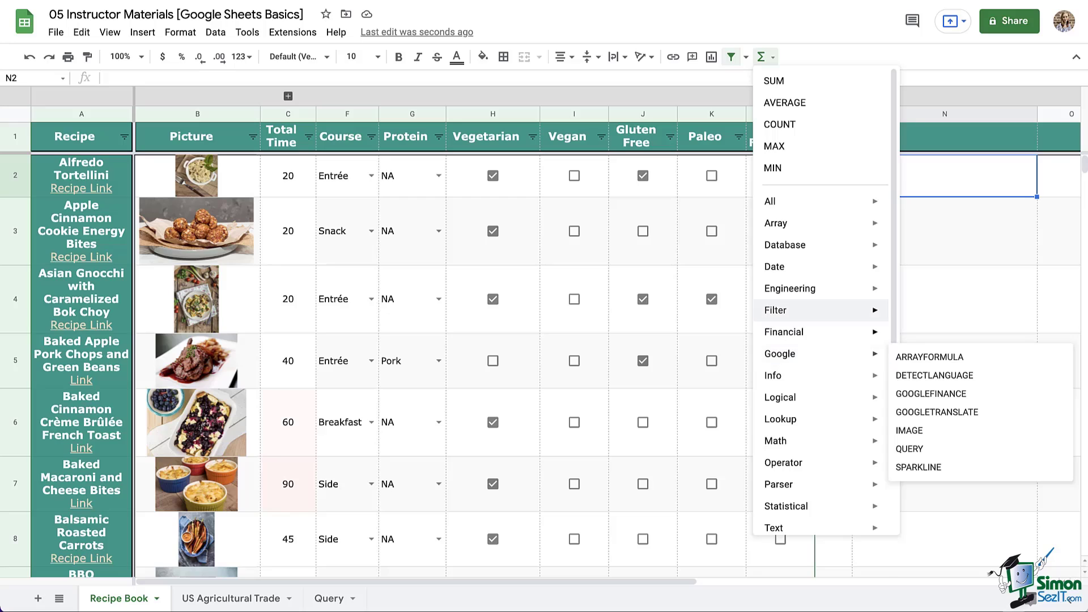
mouse_move(782, 266)
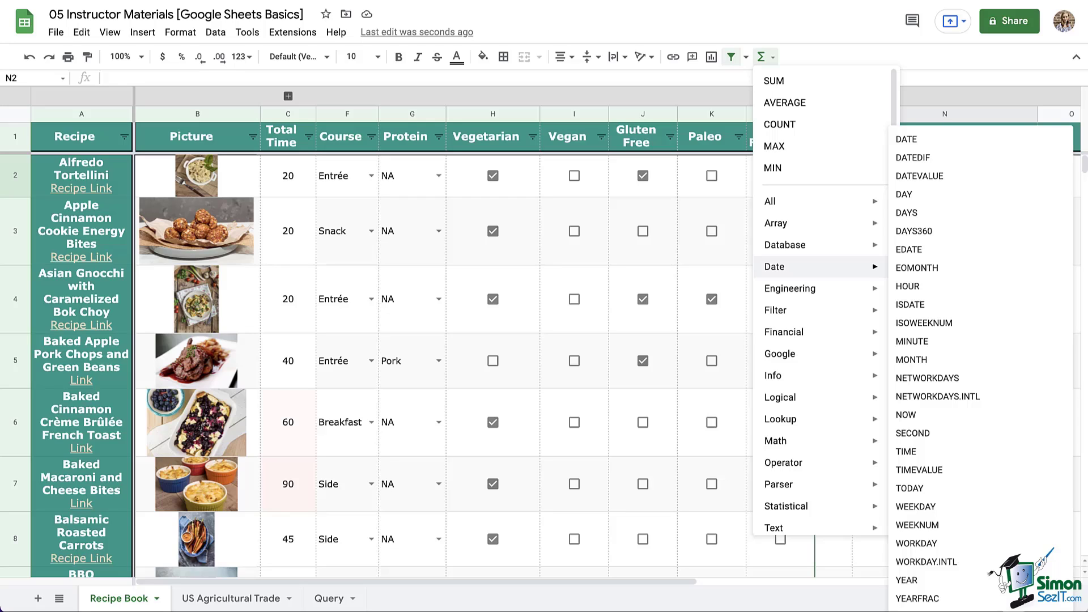
mouse_move(781, 419)
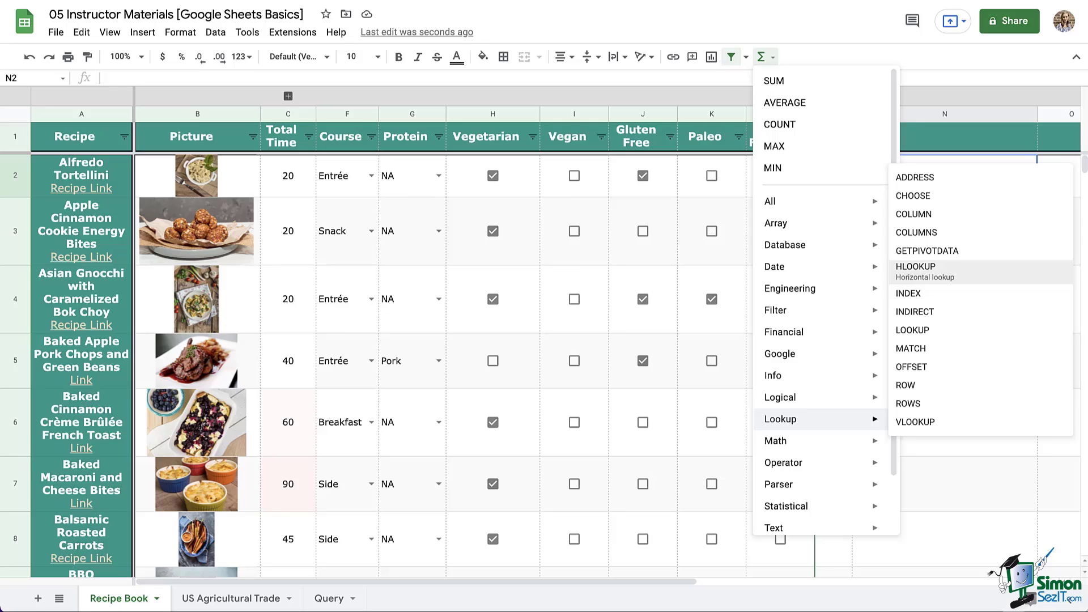
mouse_move(794, 528)
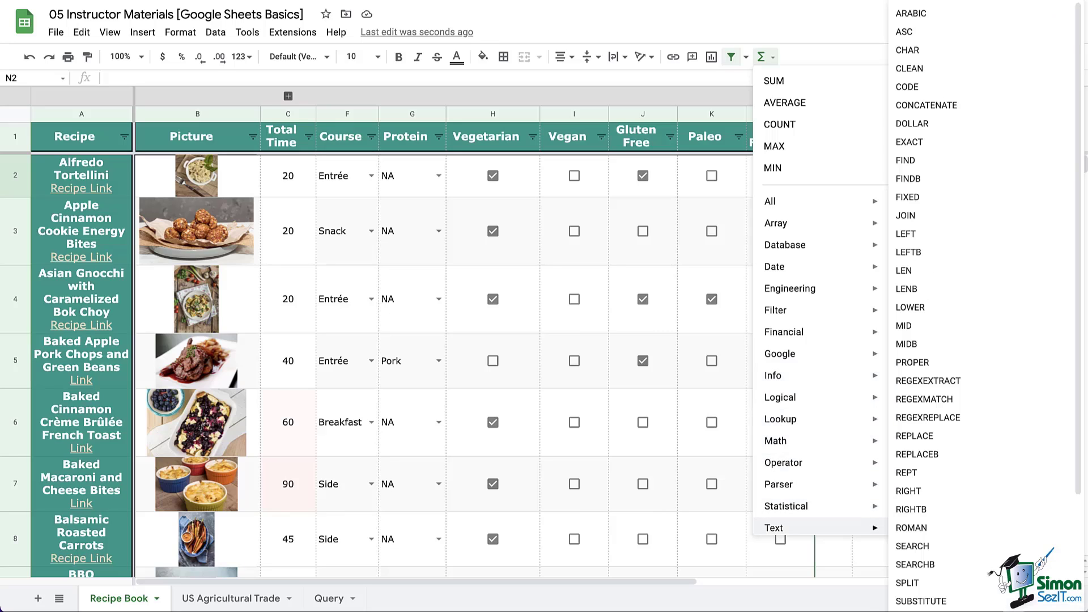
scroll(820, 301, "down", 2)
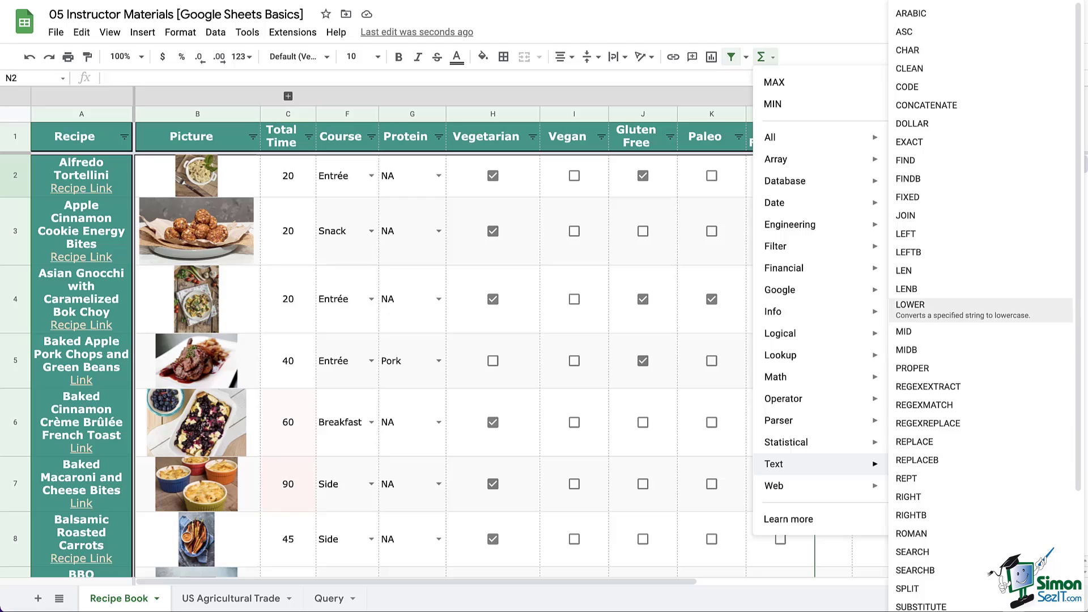
mouse_move(805, 159)
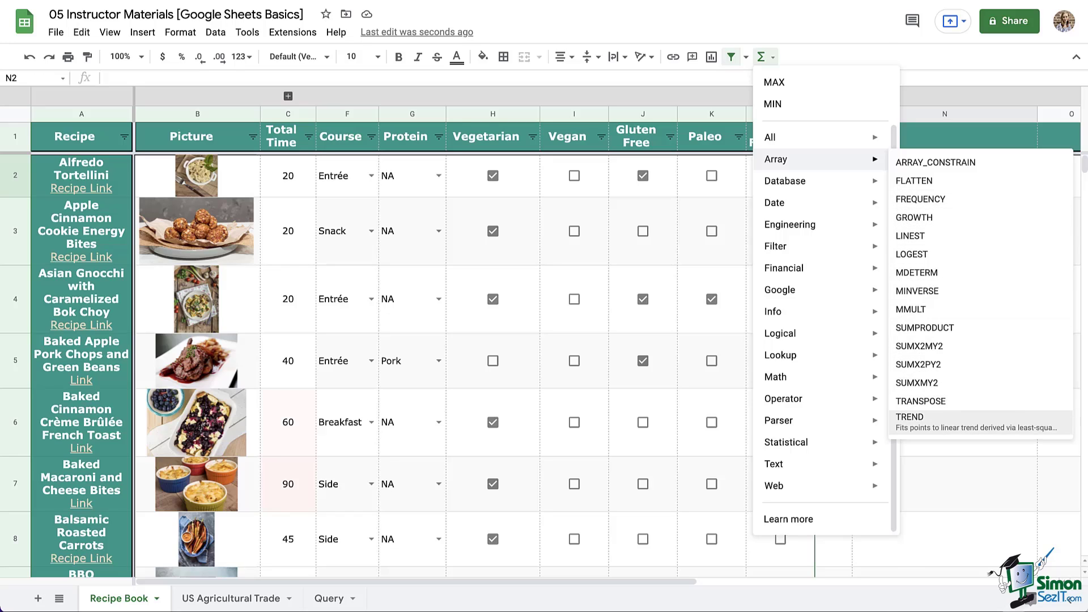
mouse_move(805, 377)
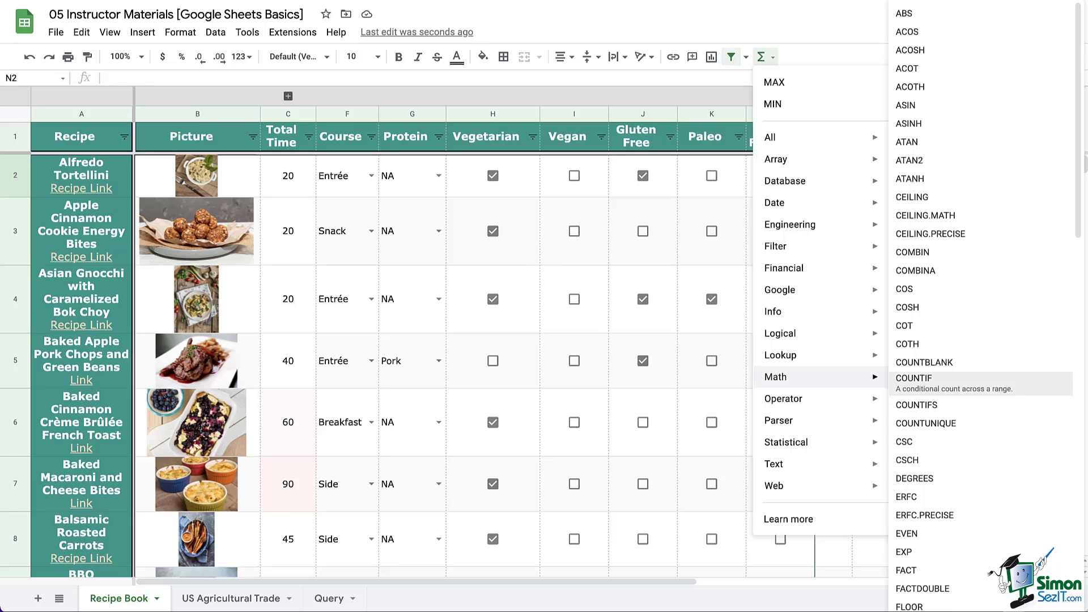
Examine the remaining Math functions and the Statistical, Database and Engineering function categories, and return to cell N2 of the Recipe Book sheet.
scroll(980, 382, "down", 12)
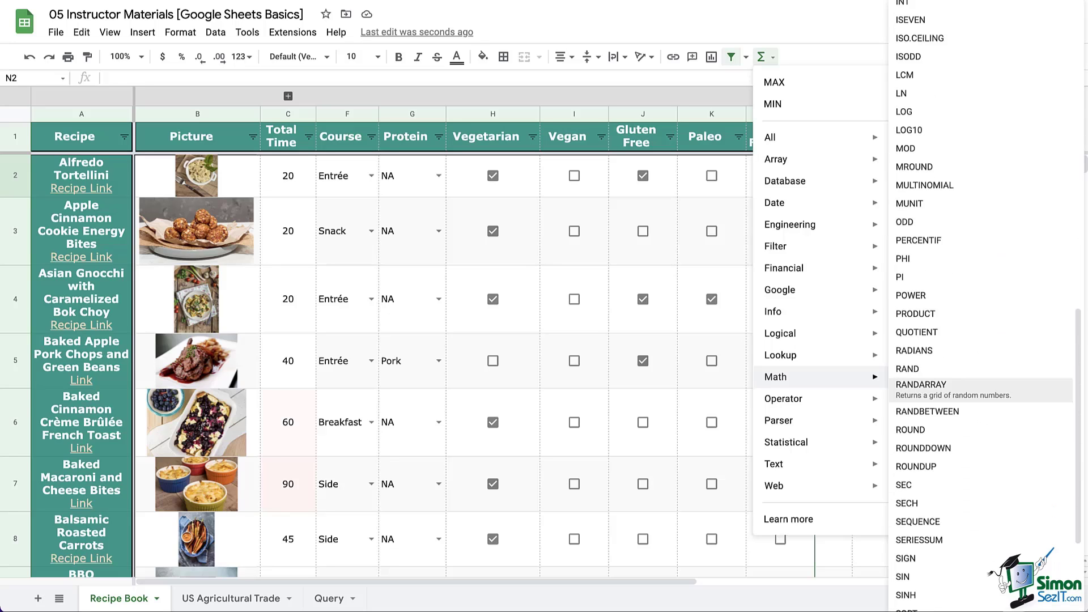
scroll(980, 390, "down", 5)
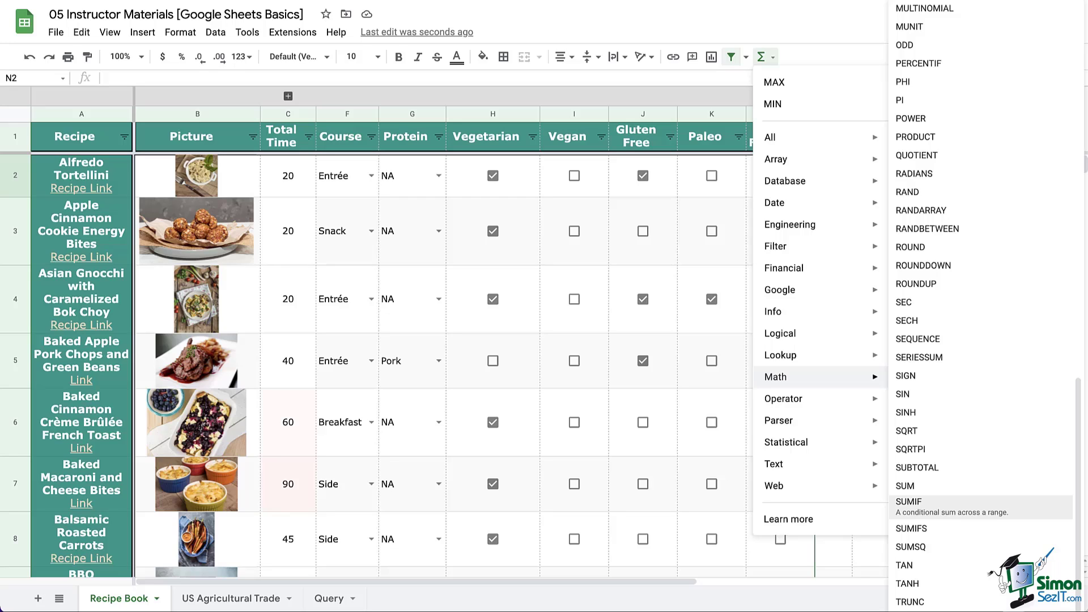
mouse_move(785, 442)
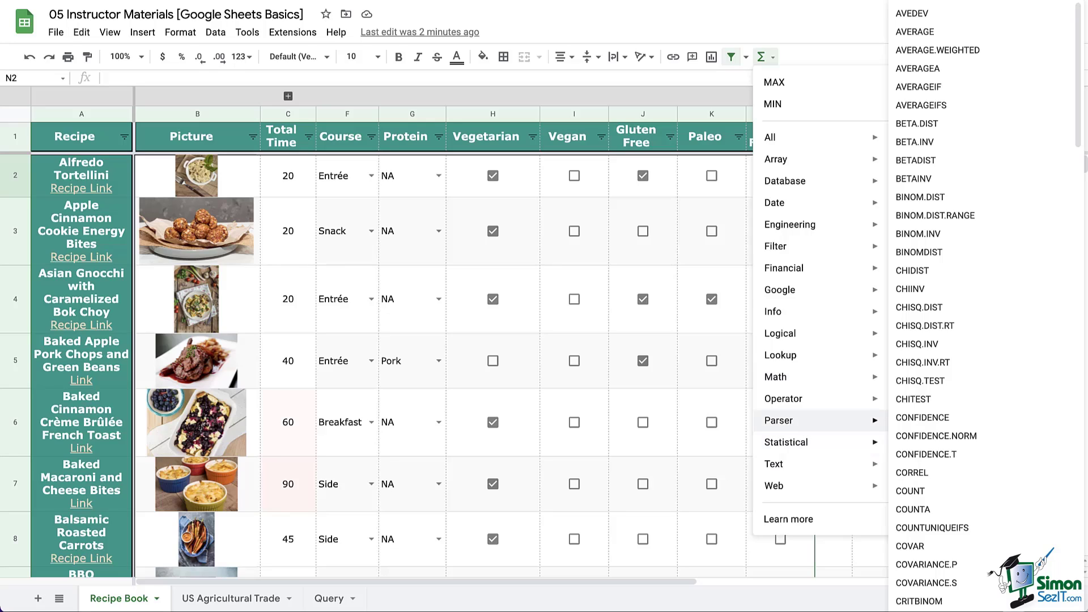
mouse_move(793, 180)
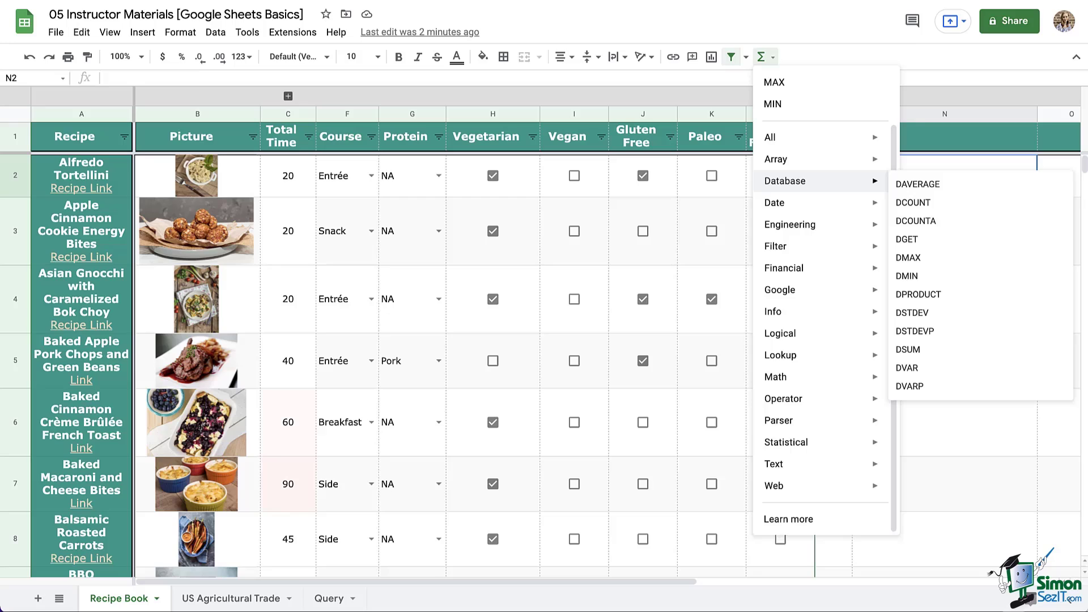
mouse_move(790, 224)
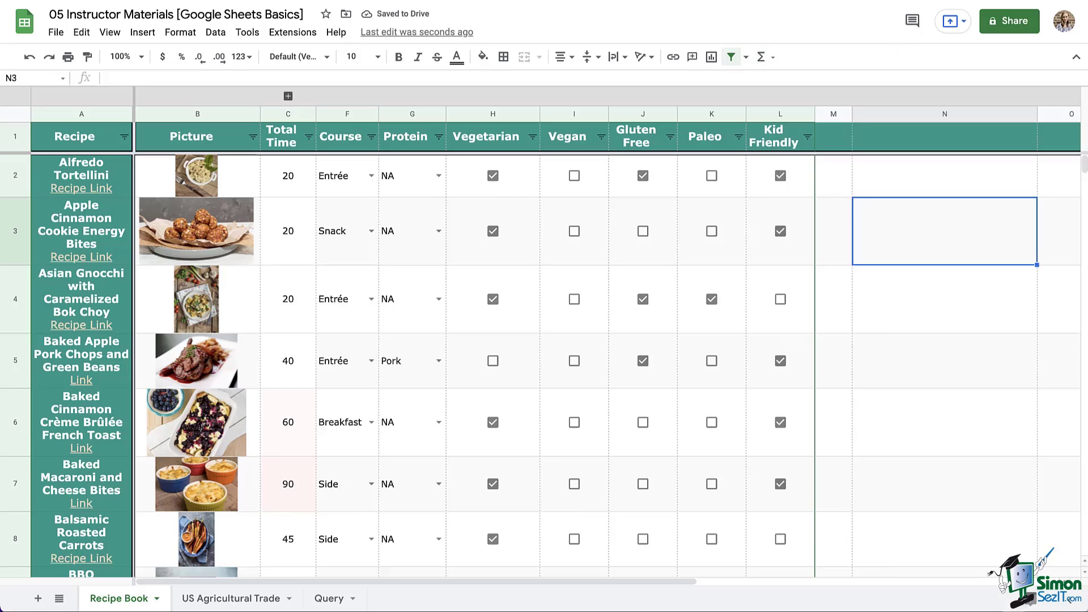
left_click(944, 176)
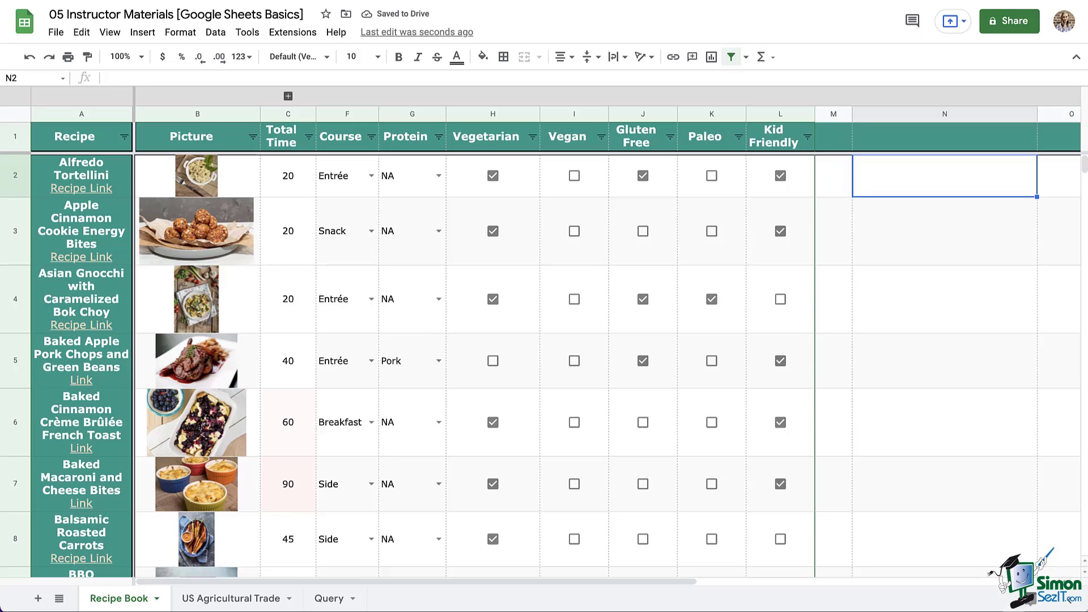